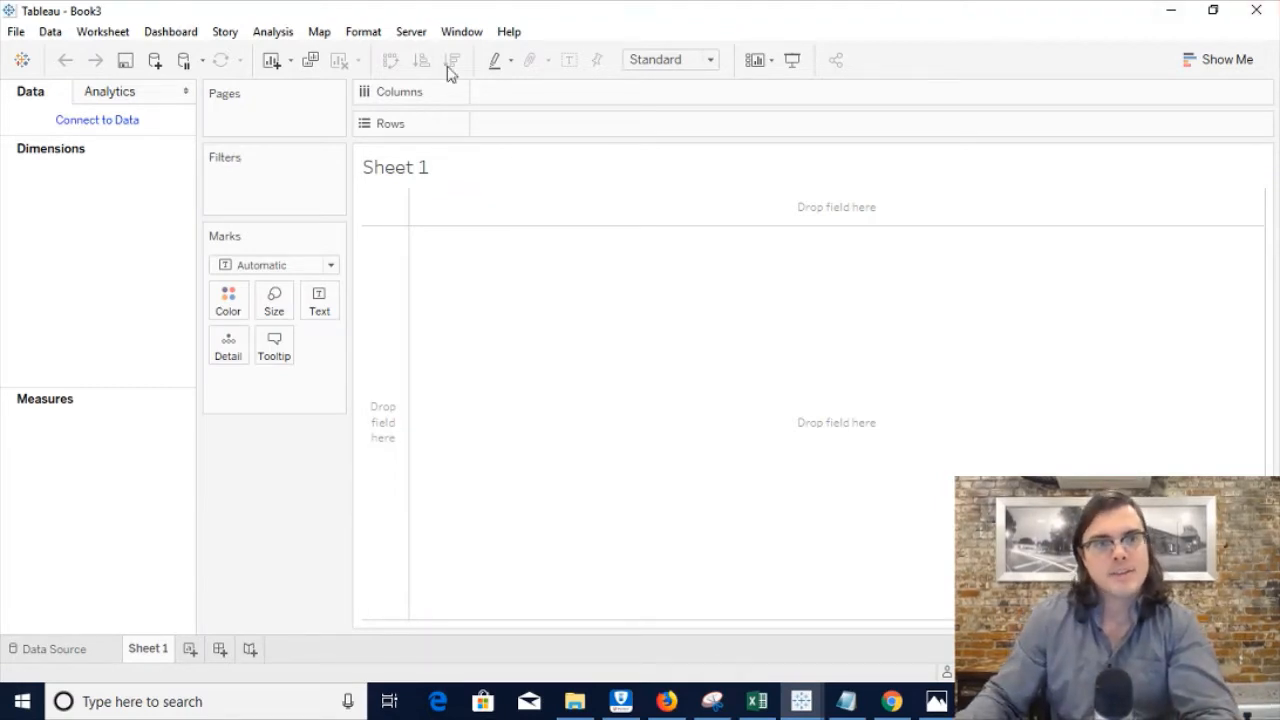
Connect to the Microsoft Excel workbook survey_data in the Downloads folder
{"action": "left_click", "coordinate": [128, 121]}
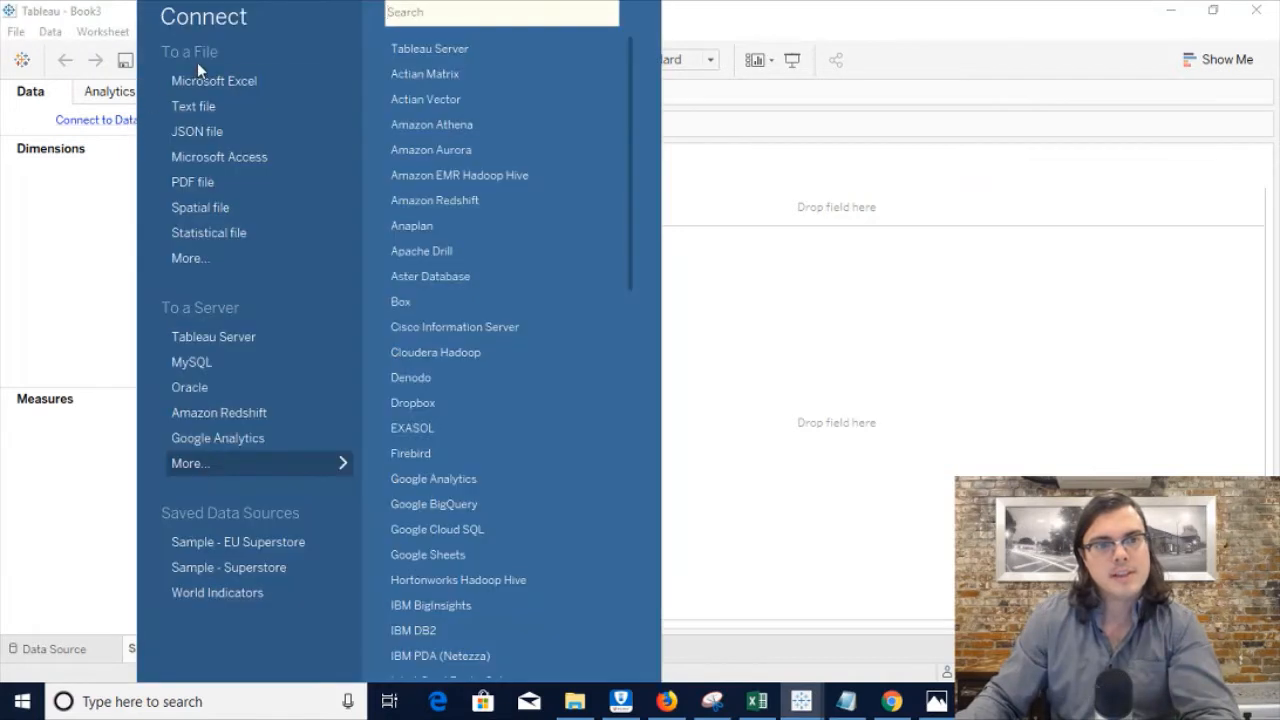
{"action": "left_click", "coordinate": [187, 88]}
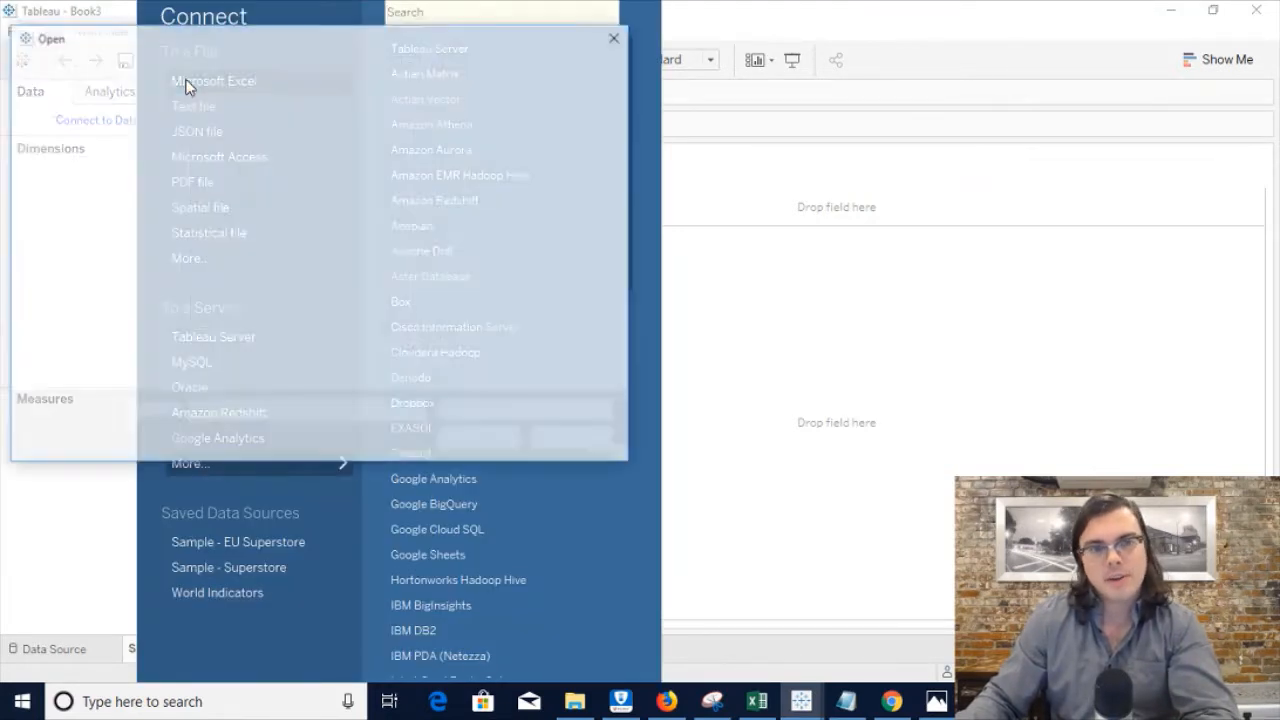
{"action": "left_click", "coordinate": [220, 172]}
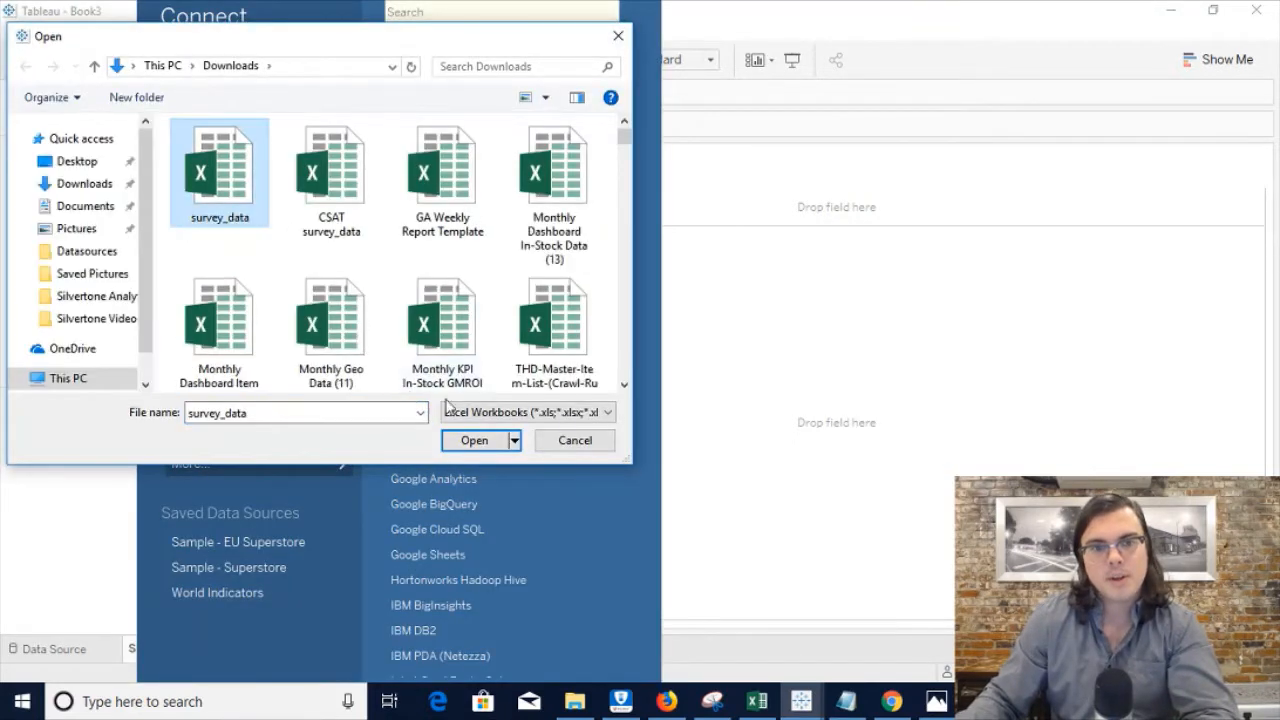
{"action": "left_click", "coordinate": [474, 441]}
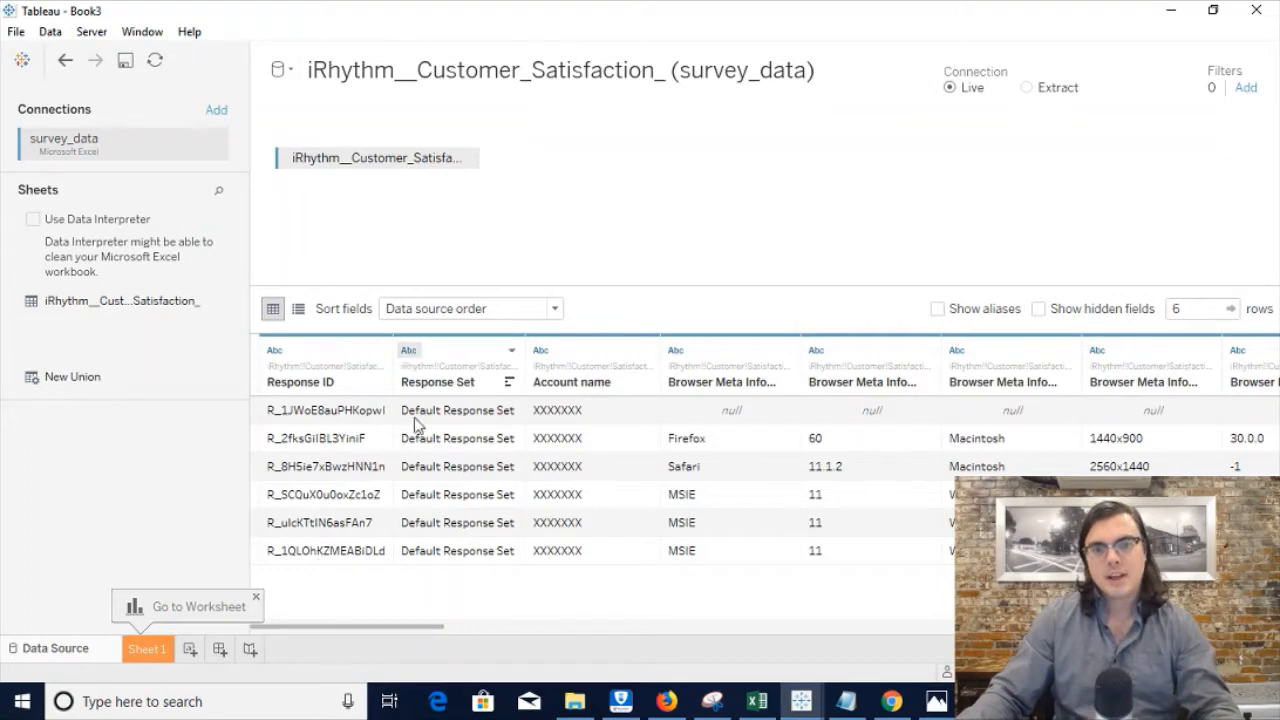
Pivot the survey answer columns, from the second "Which of the following" column through the final "Please indicate how" column, into rows
{"action": "left_click_drag", "start_coordinate": [321, 630], "coordinate": [1010, 629]}
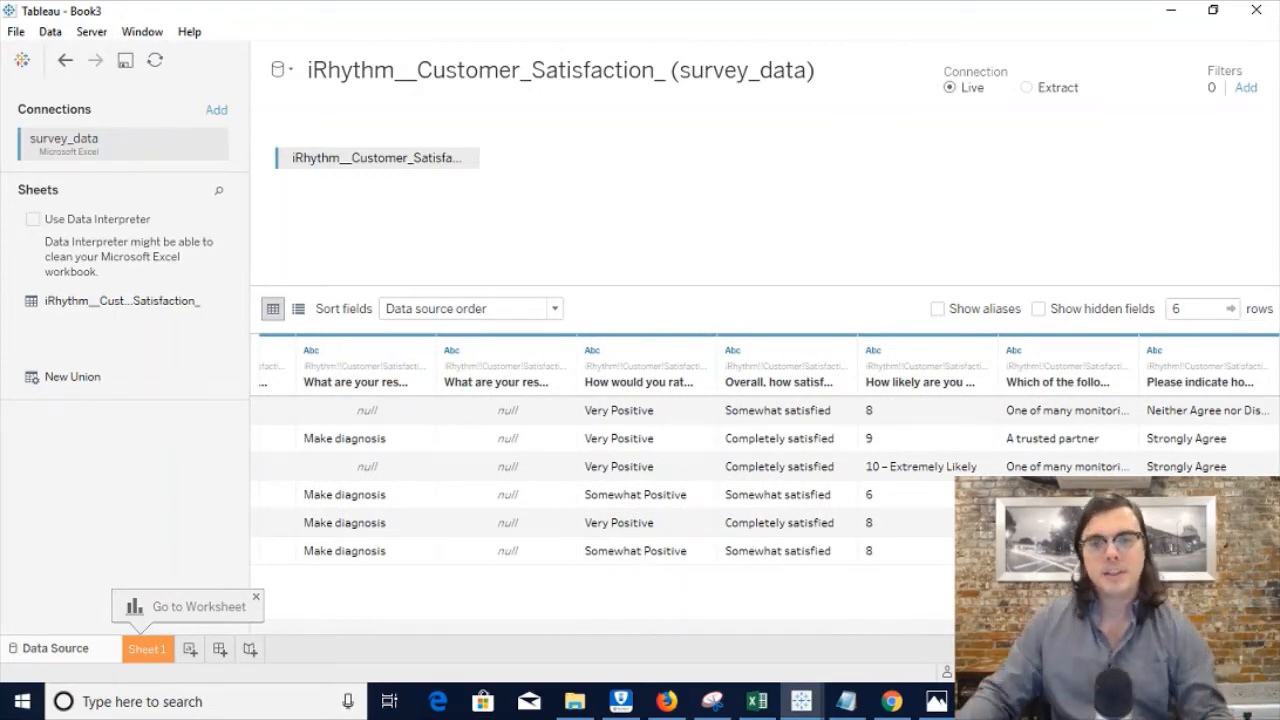
{"action": "left_click_drag", "start_coordinate": [975, 629], "coordinate": [106, 583]}
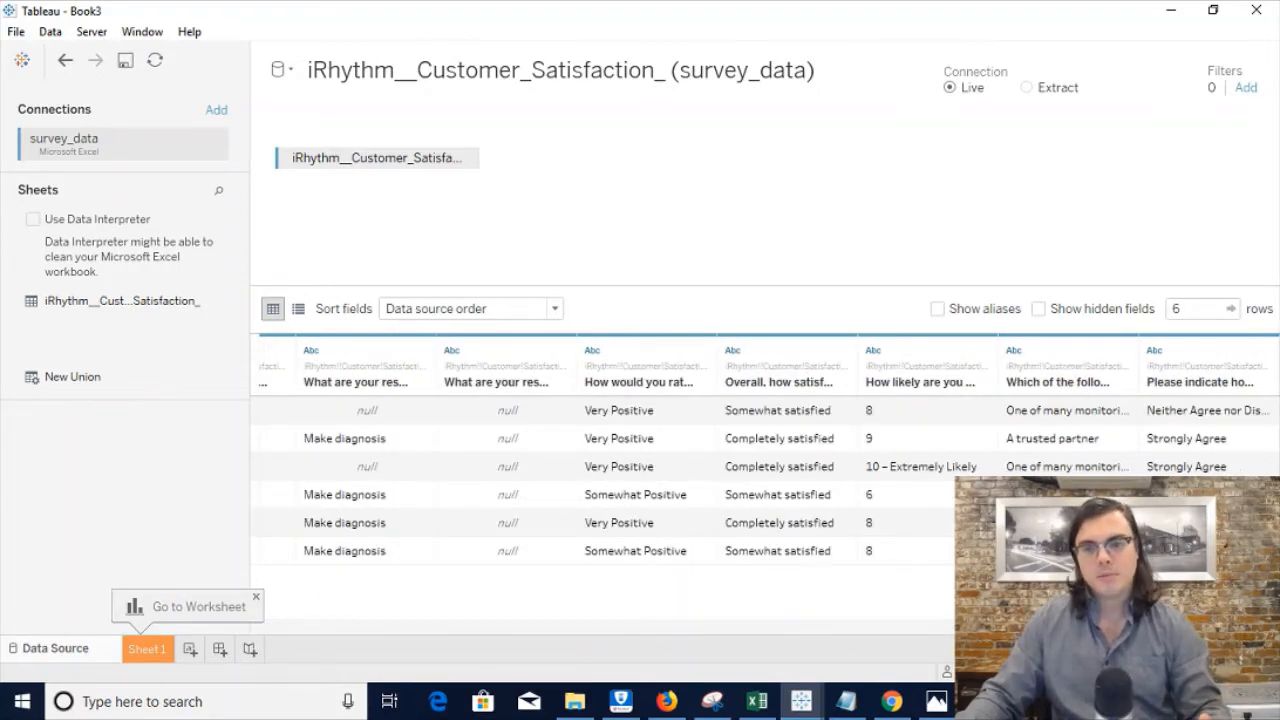
{"action": "left_click_drag", "start_coordinate": [258, 574], "coordinate": [550, 625]}
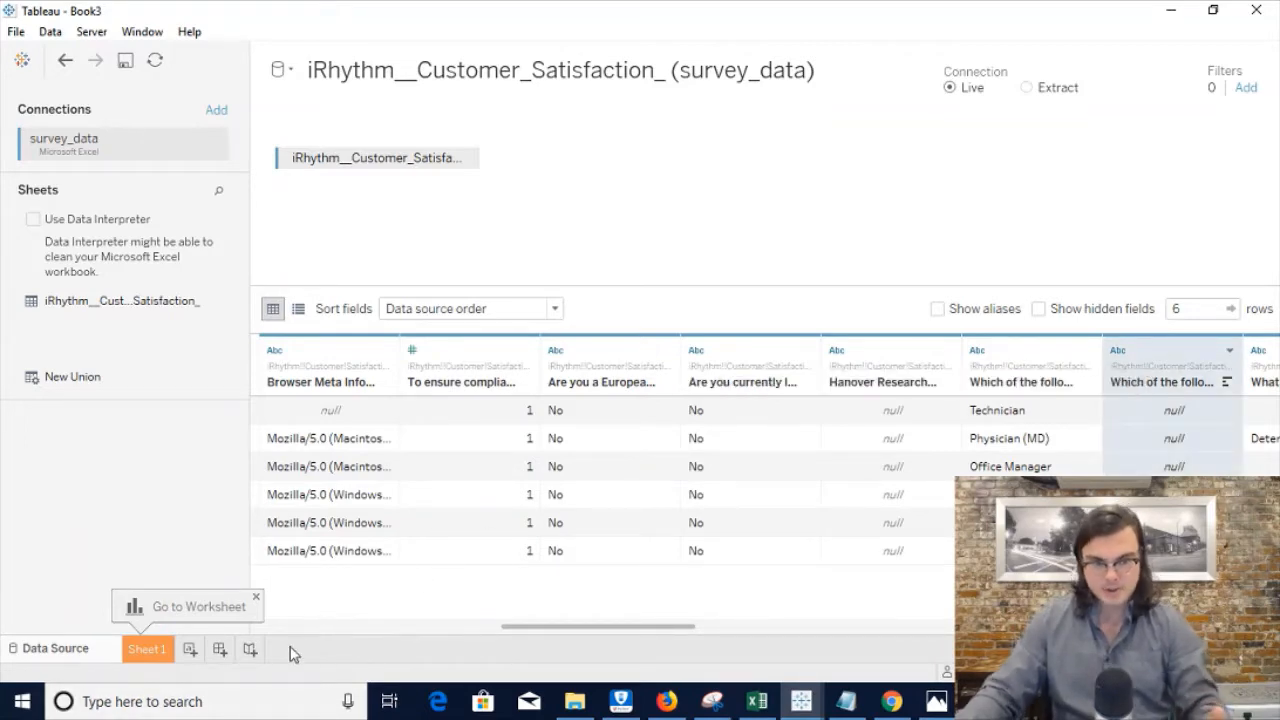
{"action": "left_click_drag", "start_coordinate": [560, 633], "coordinate": [950, 650]}
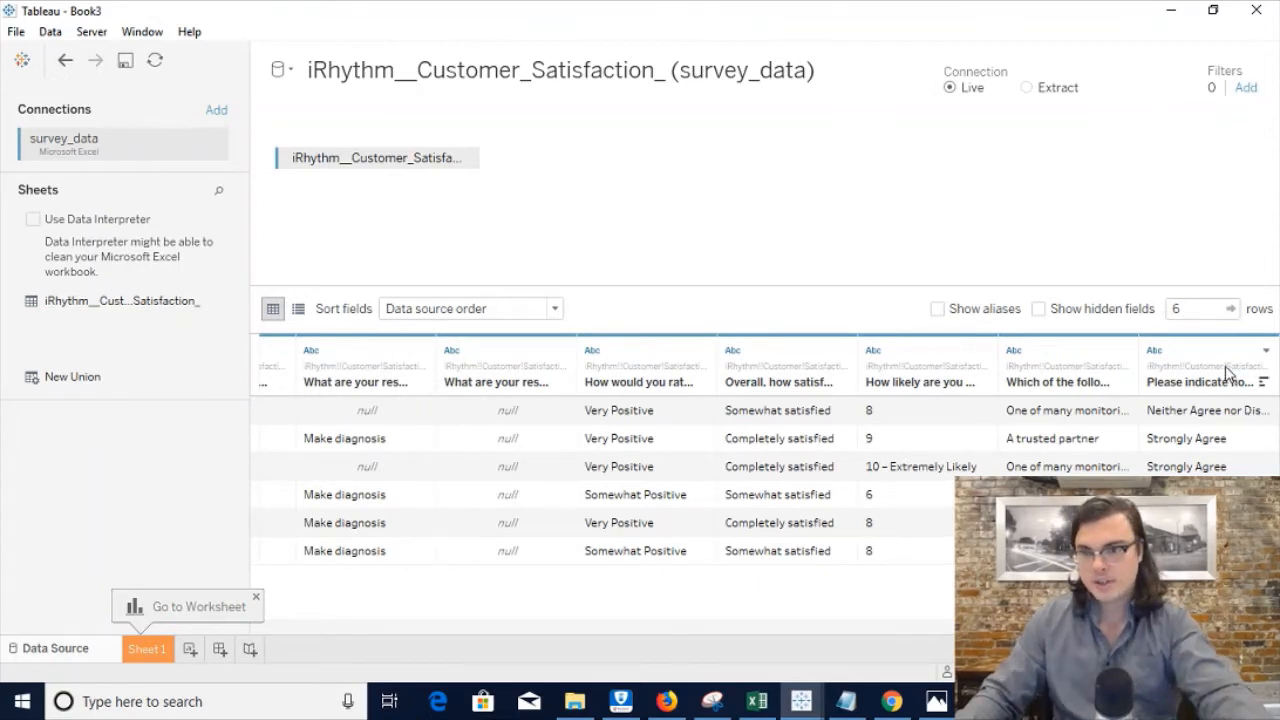
{"action": "key", "text": "ctrl+a"}
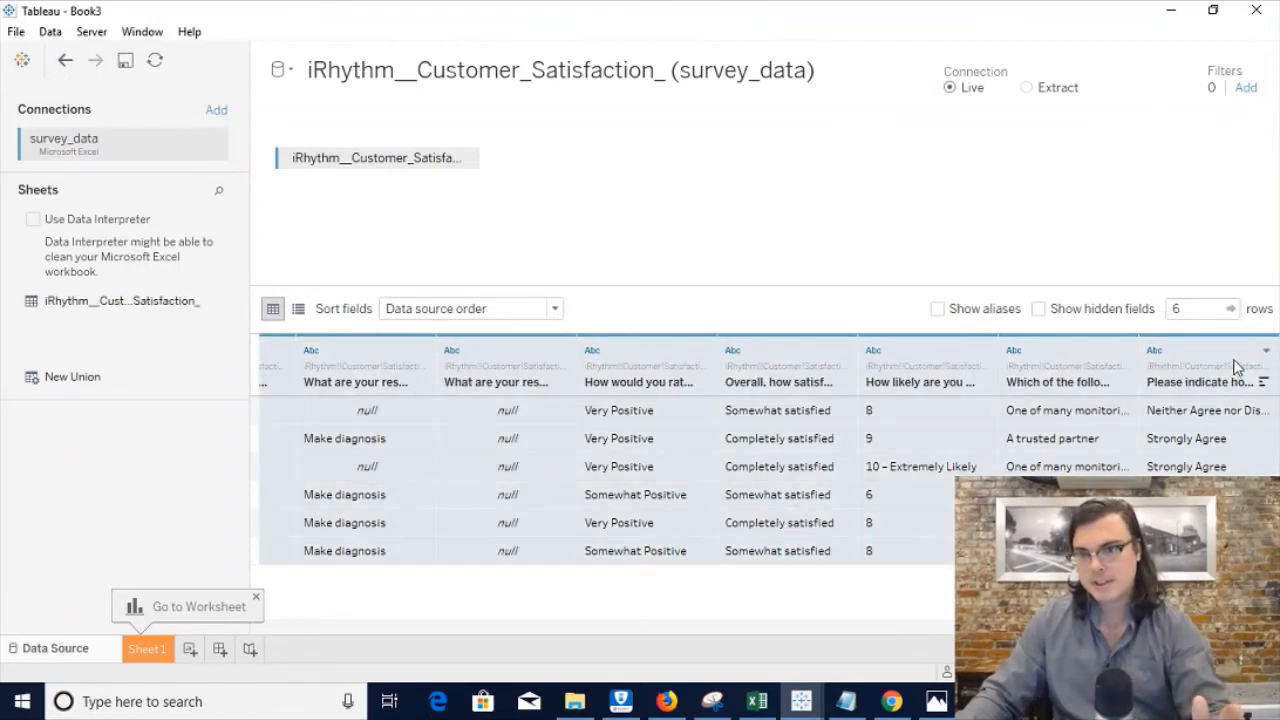
{"action": "left_click", "coordinate": [1266, 351]}
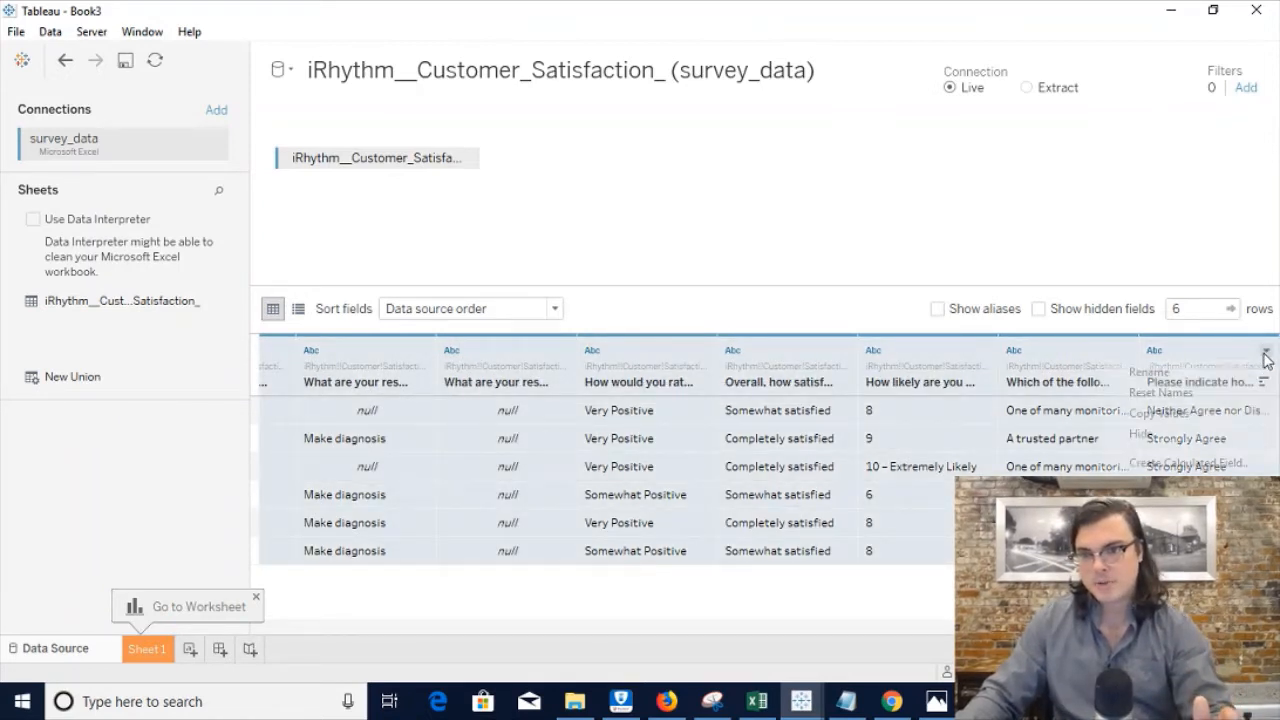
{"action": "left_click", "coordinate": [1175, 487]}
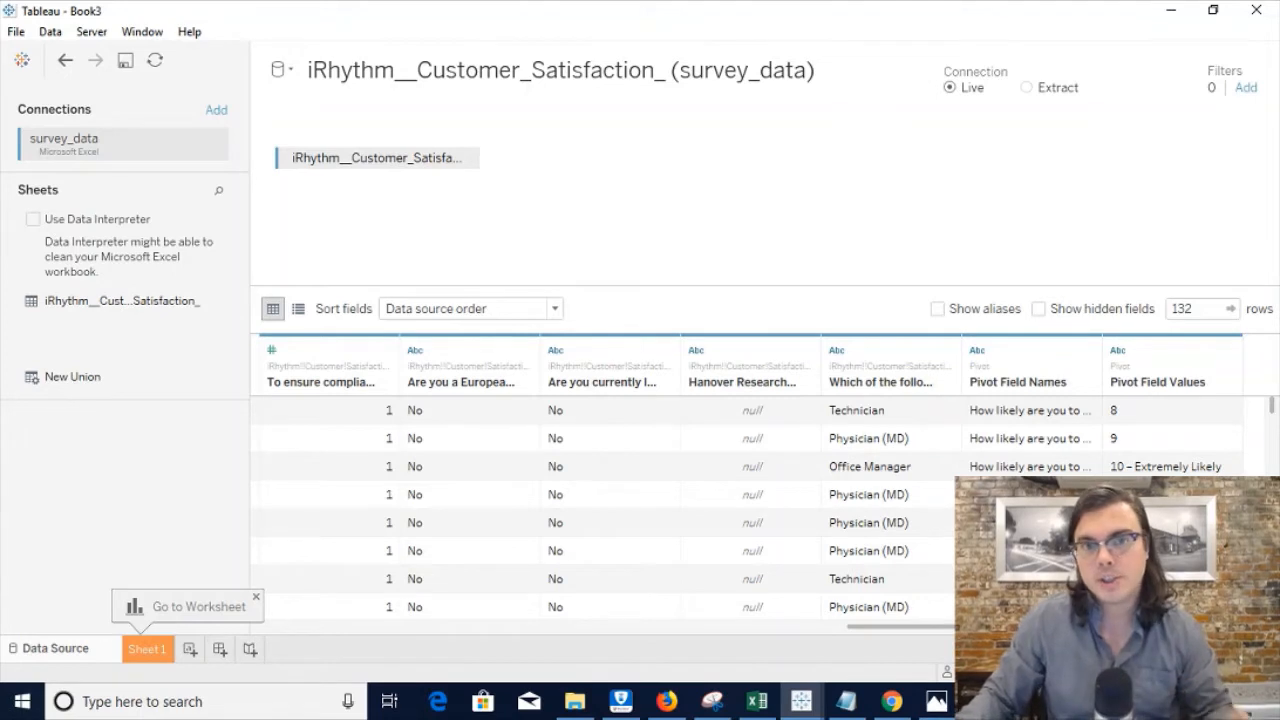
Rename the Pivot Field Names column as Question and the Pivot Field Values column as Answer
{"action": "left_click", "coordinate": [1031, 388]}
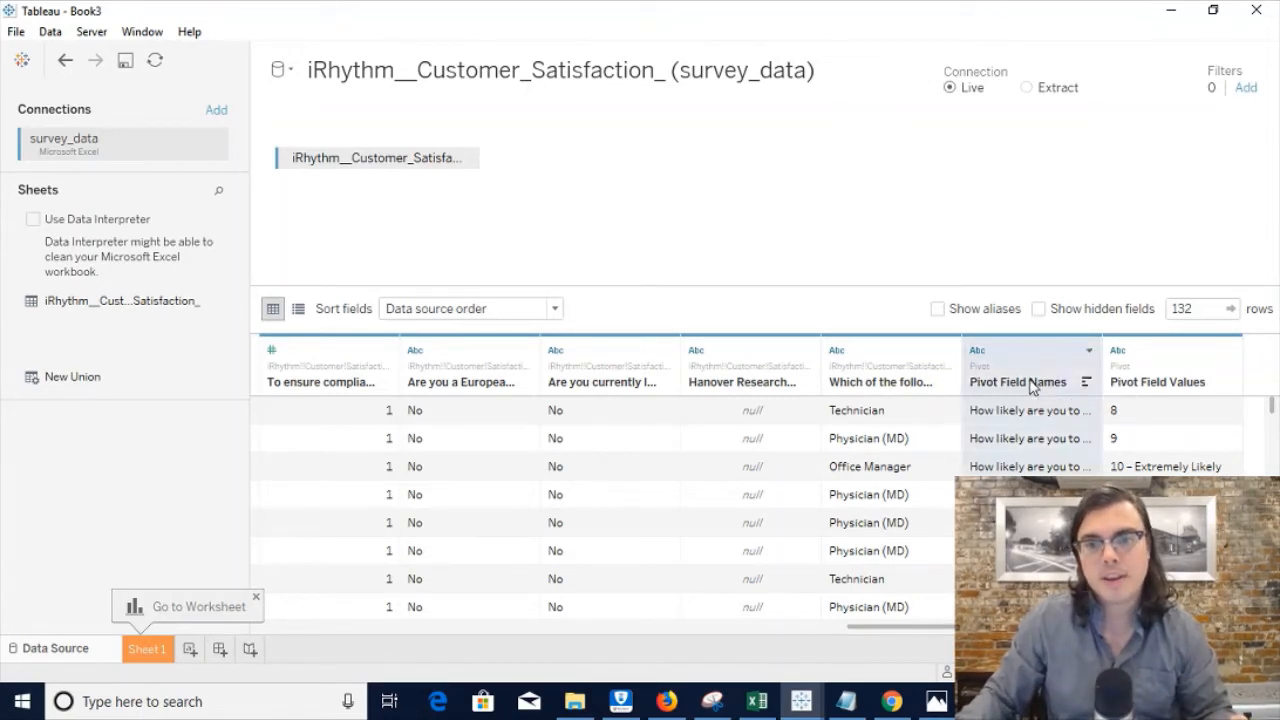
{"action": "double_click", "coordinate": [1031, 384]}
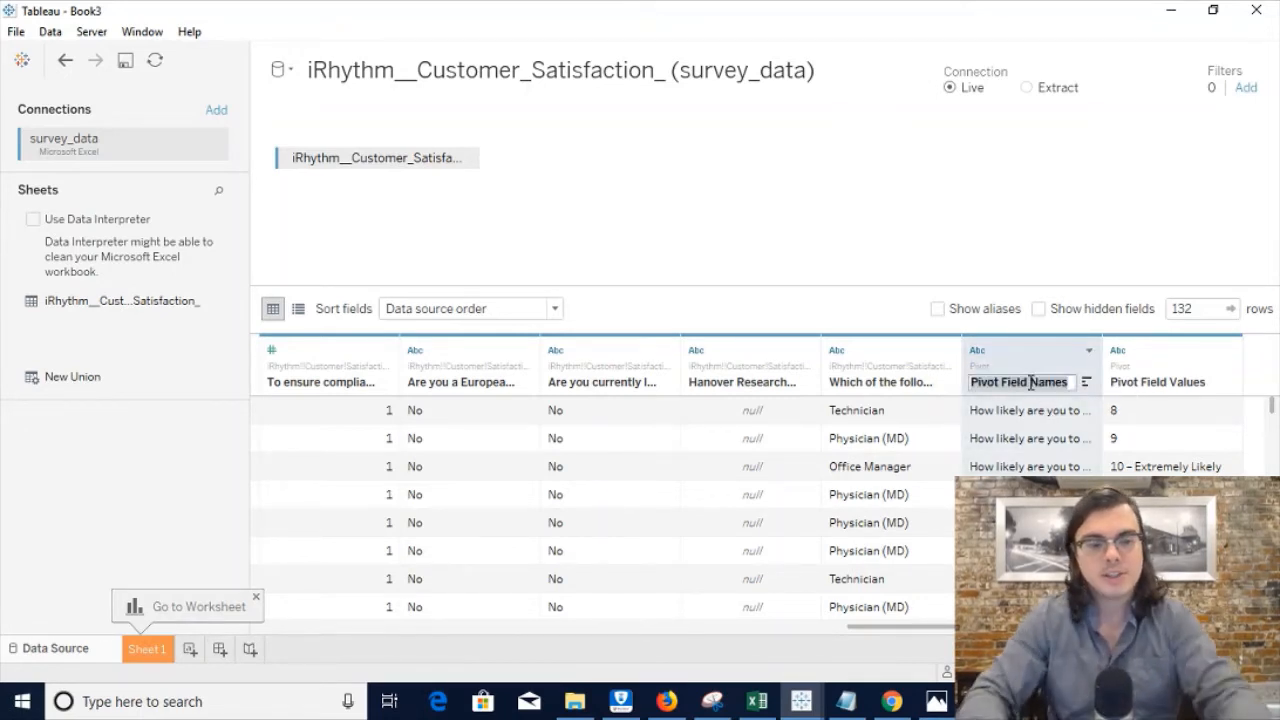
{"action": "type", "text": "Qu"}
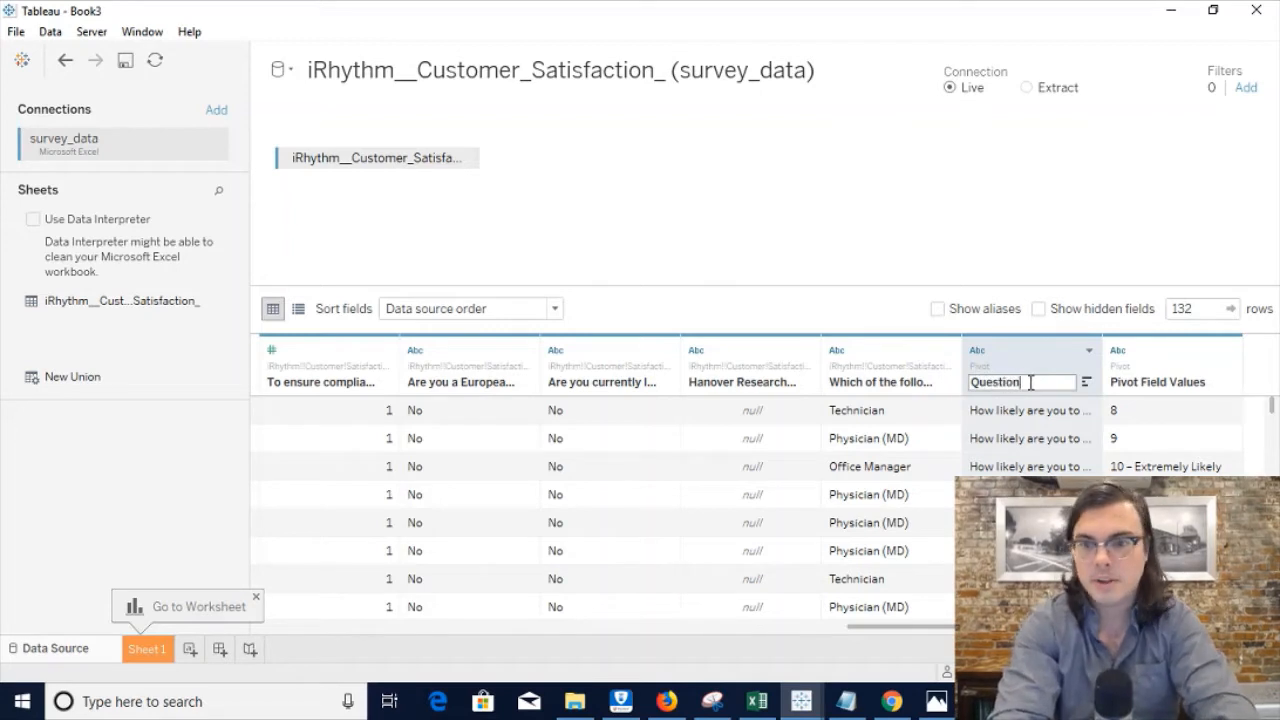
{"action": "type", "text": "estion"}
{"action": "key", "text": "Tab"}
{"action": "type", "text": "Answ"}
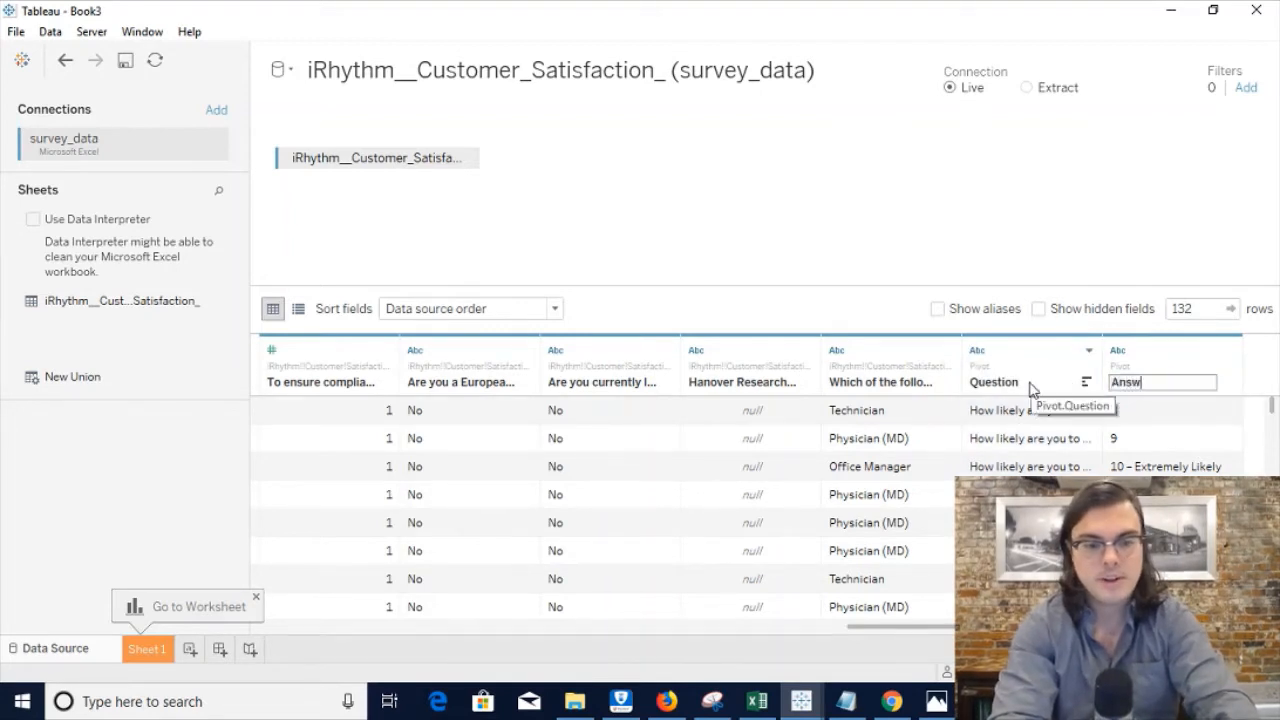
{"action": "type", "text": "er"}
{"action": "key", "text": "Return"}
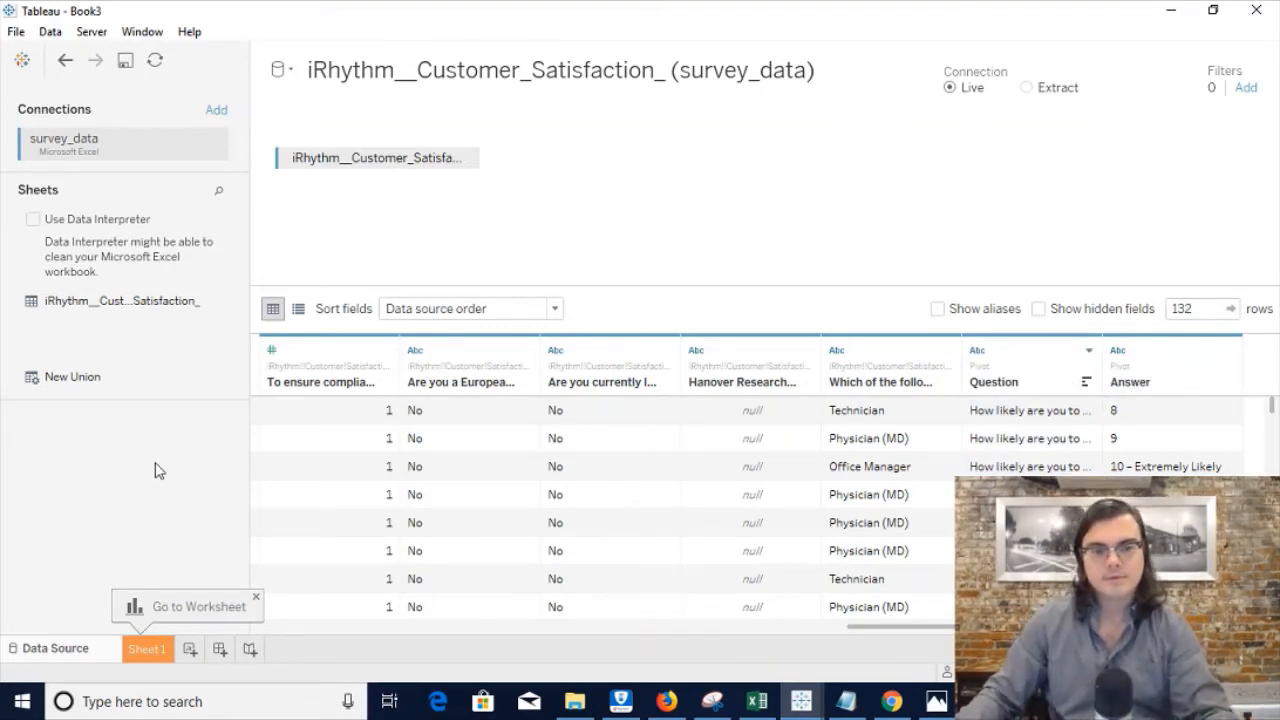
On Sheet 1, build a text table with Question and Answer as rows and Number of Records as the values
{"action": "left_click", "coordinate": [165, 651]}
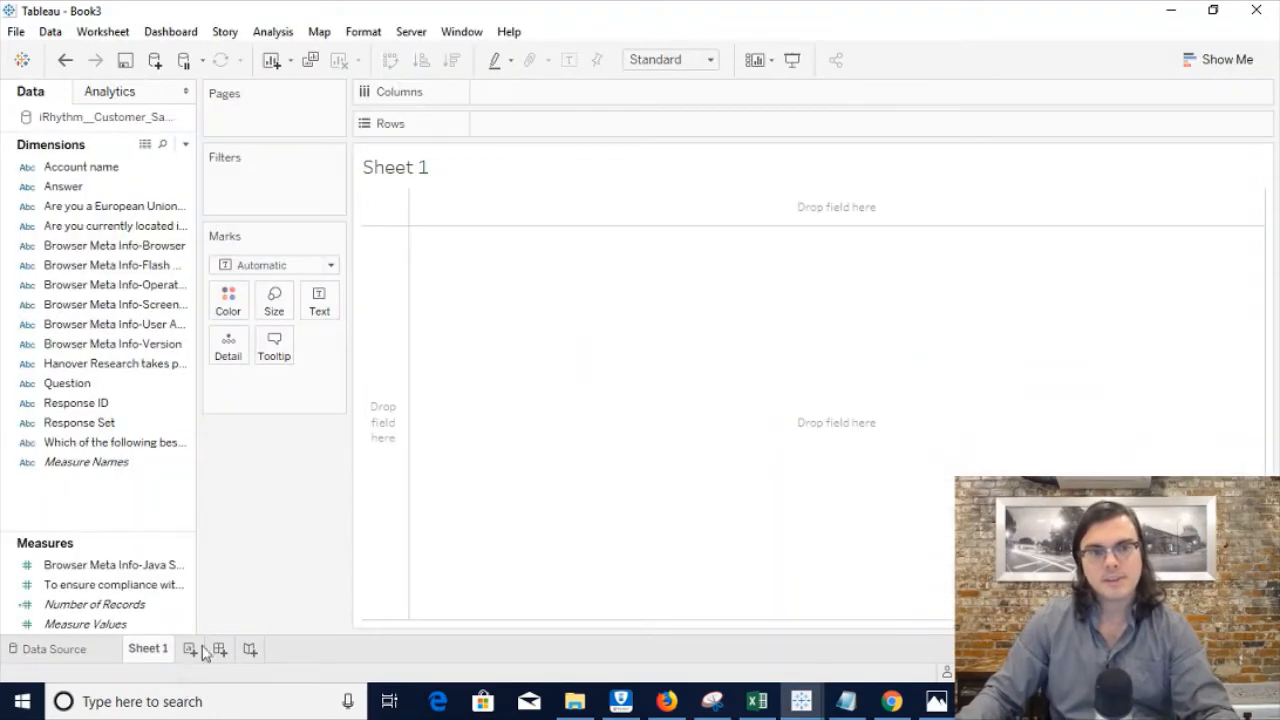
{"action": "left_click", "coordinate": [67, 386]}
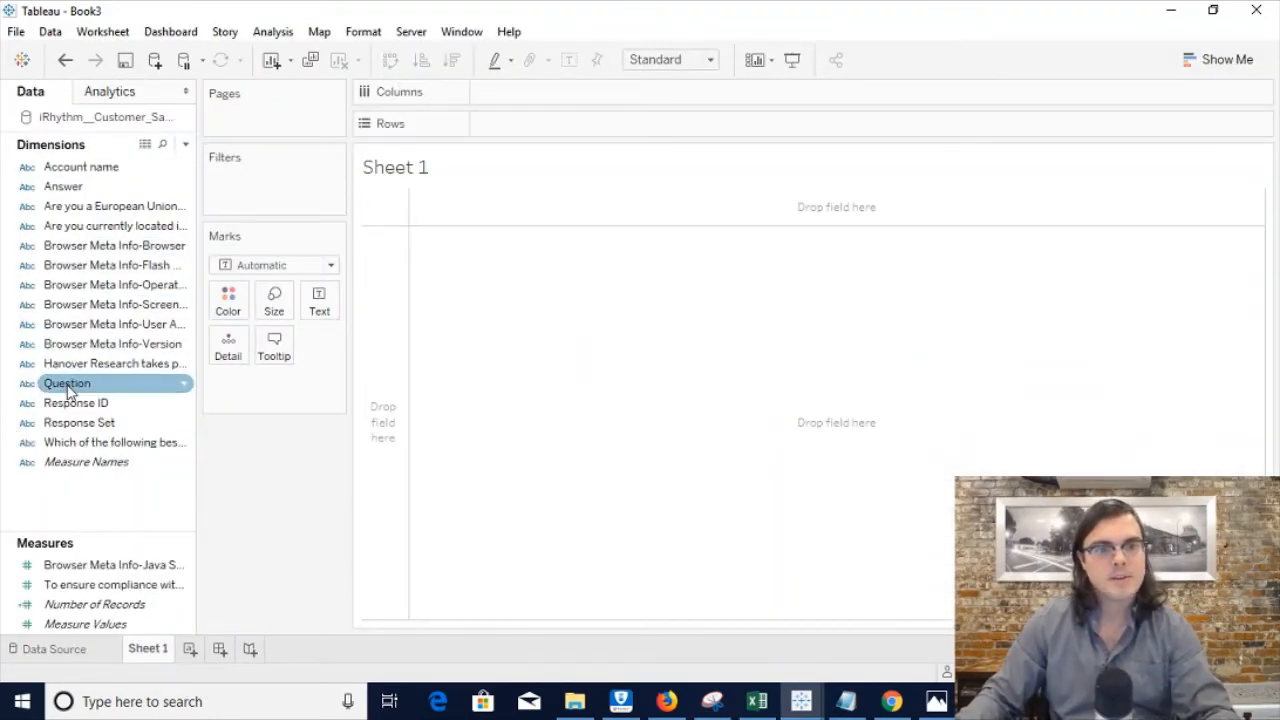
{"action": "left_click_drag", "start_coordinate": [67, 389], "coordinate": [552, 450]}
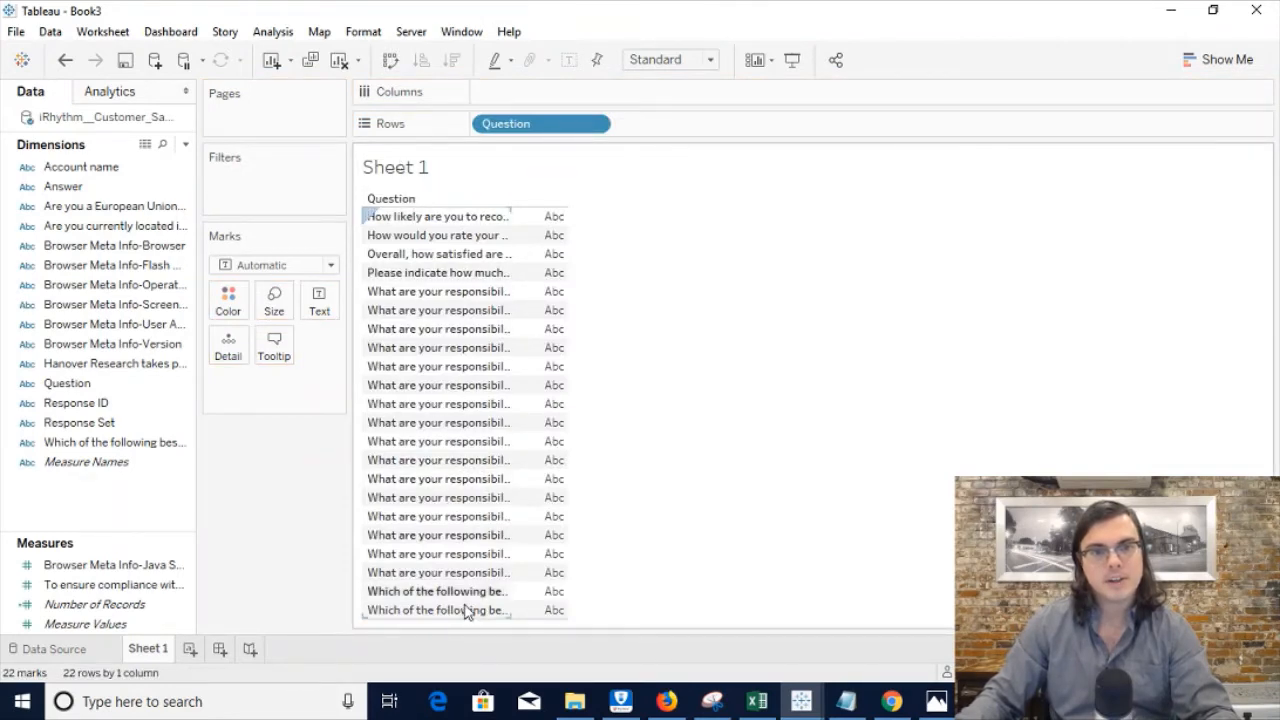
{"action": "left_click_drag", "start_coordinate": [55, 186], "coordinate": [525, 327]}
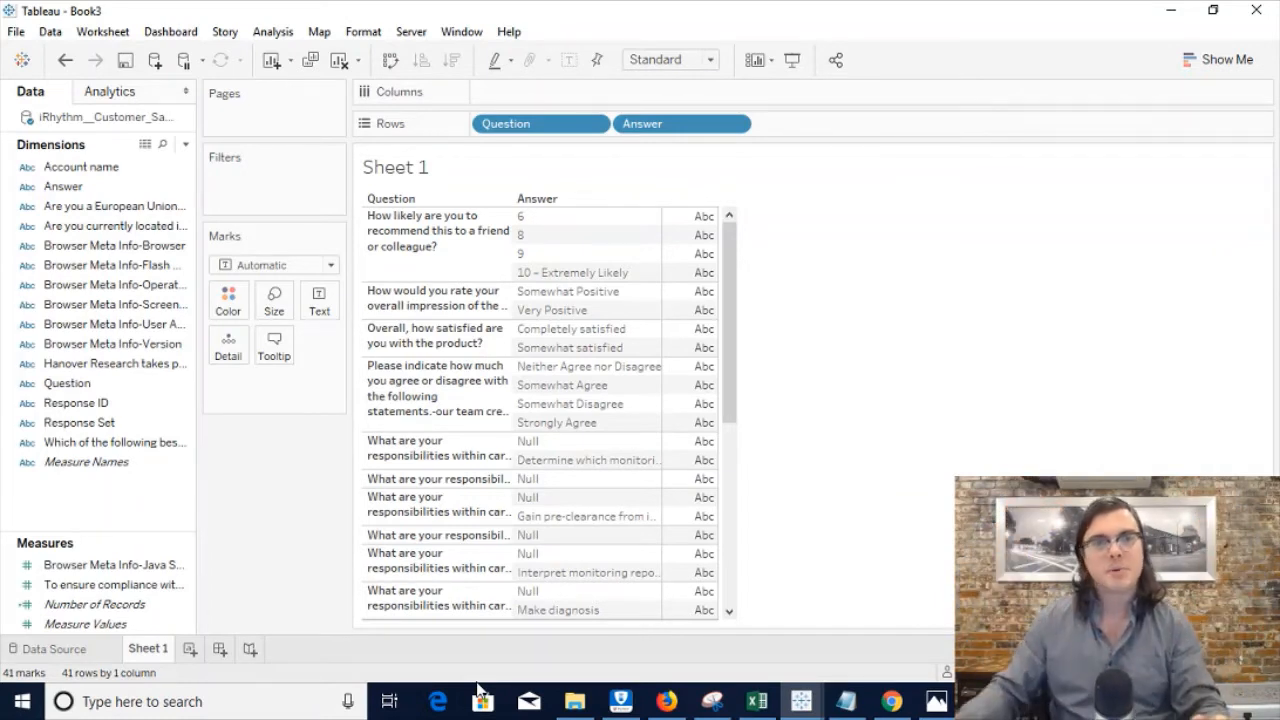
{"action": "left_click_drag", "start_coordinate": [85, 612], "coordinate": [694, 400]}
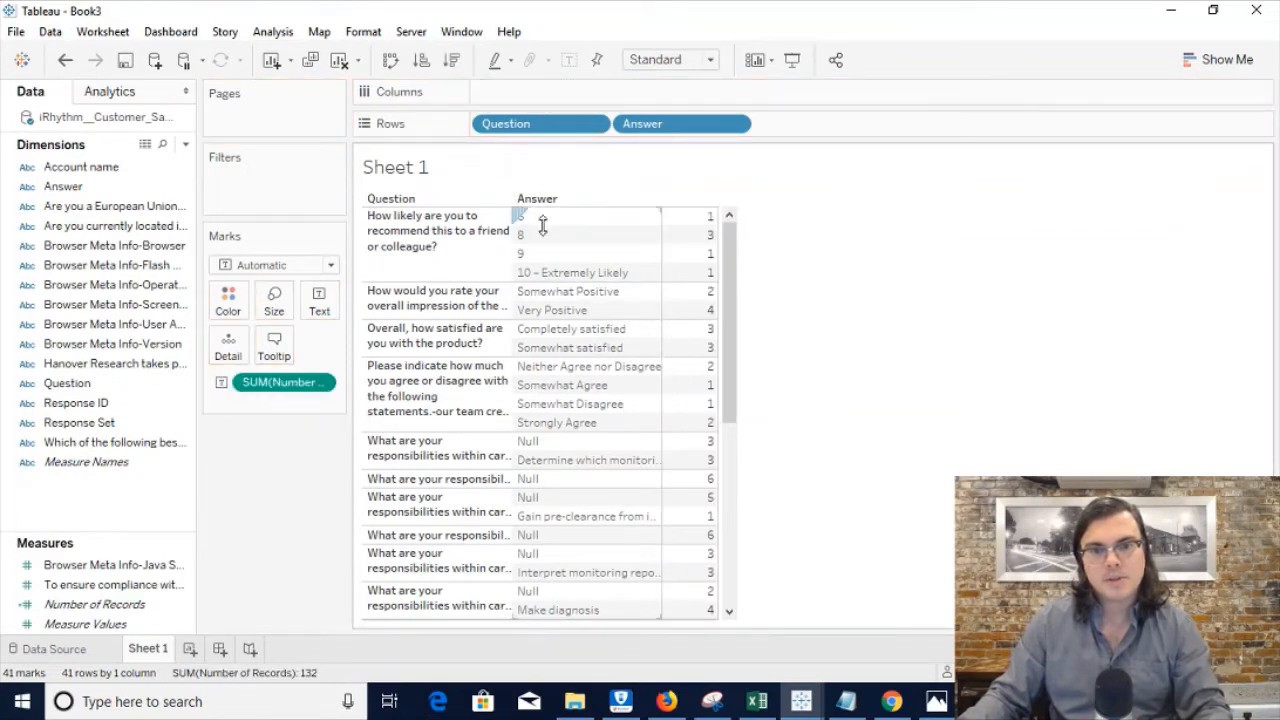
Convert the text table of answer counts into a horizontal bar chart
{"action": "mouse_move", "coordinate": [710, 214]}
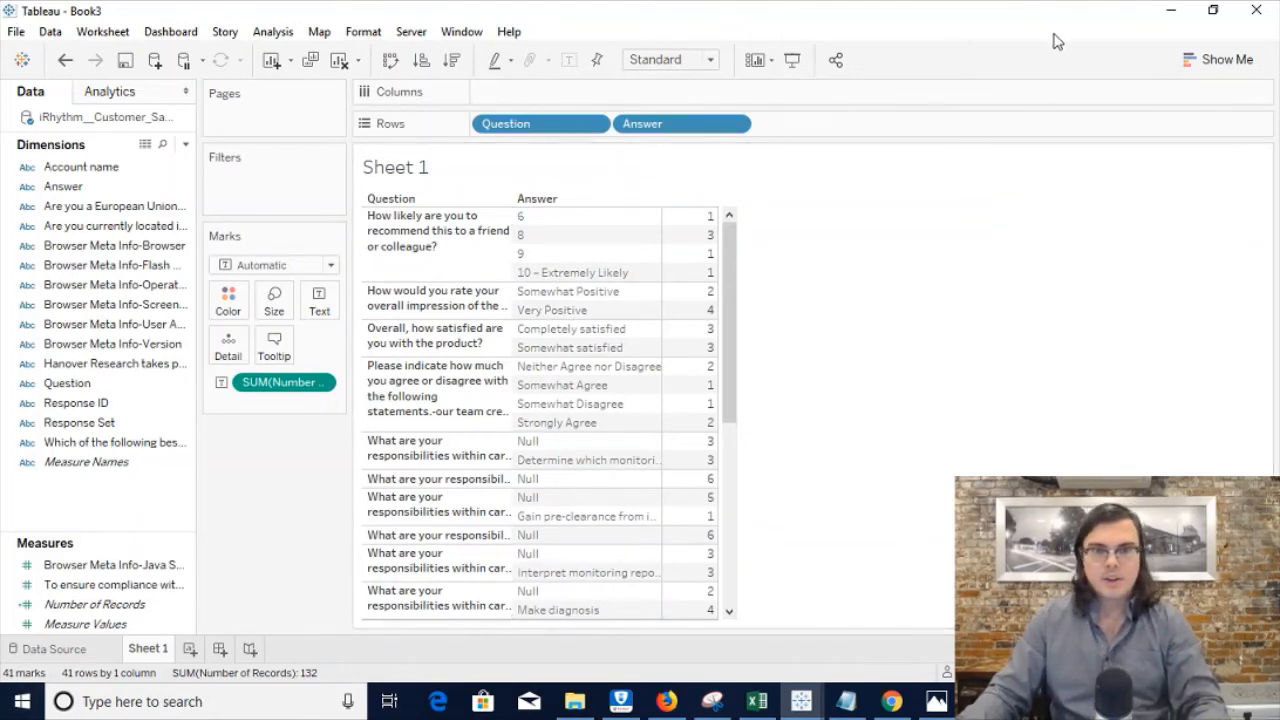
{"action": "left_click", "coordinate": [1220, 62]}
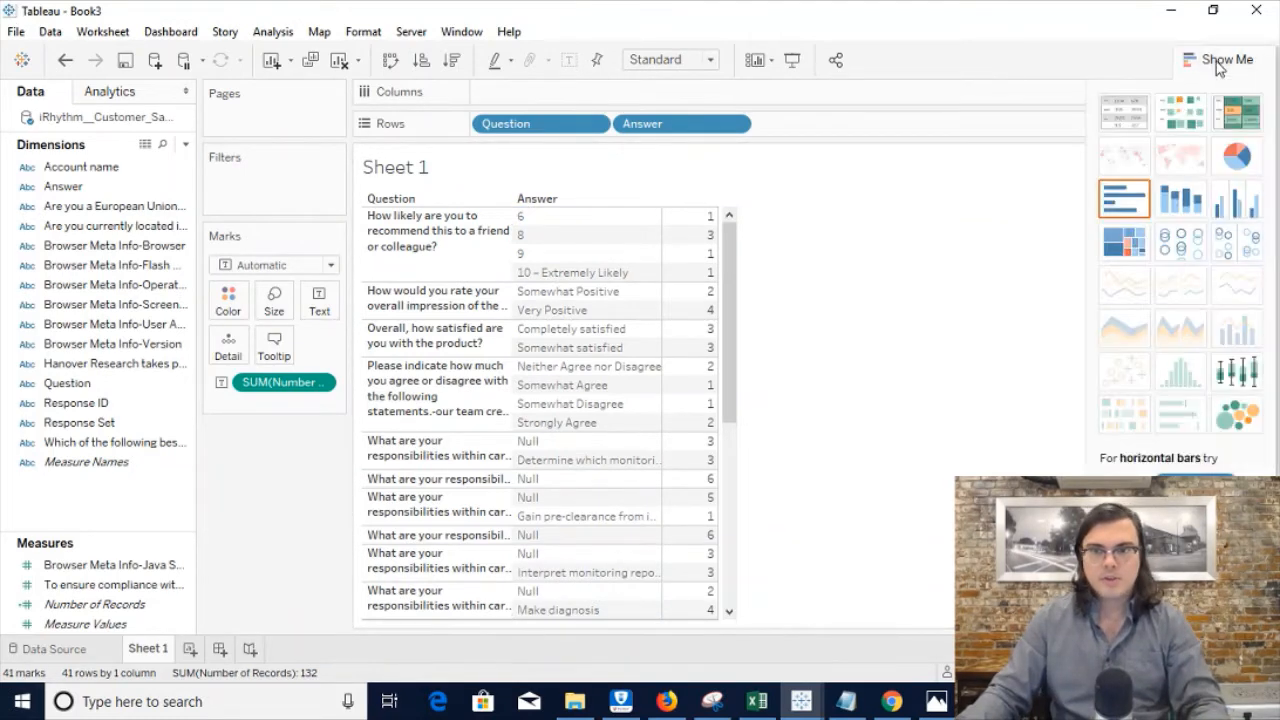
{"action": "left_click", "coordinate": [1126, 200]}
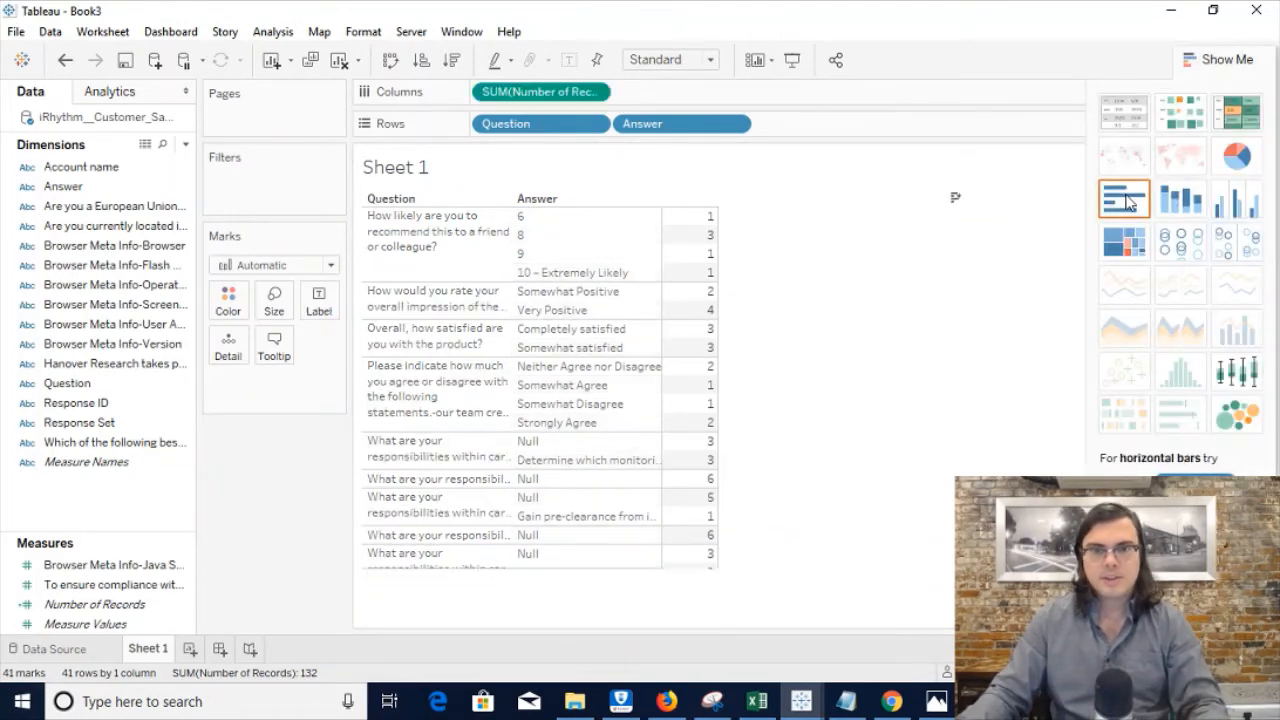
{"action": "left_click", "coordinate": [1230, 59]}
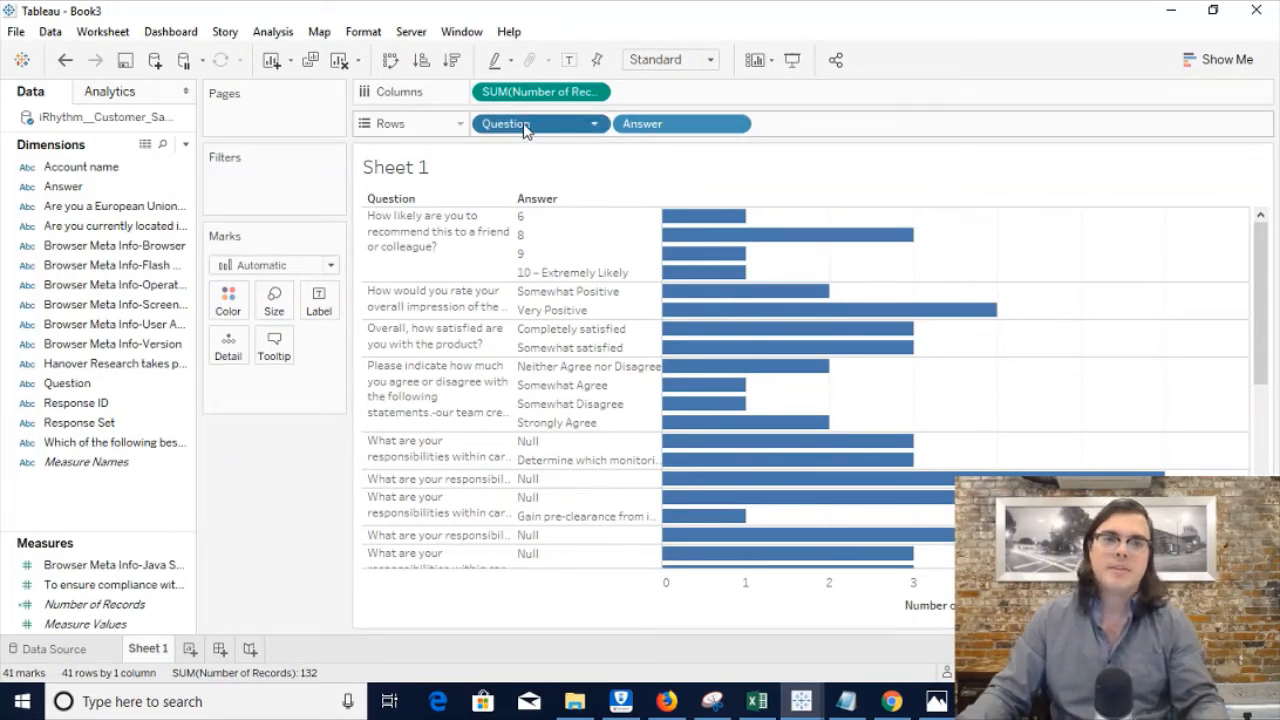
Move Question from the rows to the filters, keeping only the overall product impression and overall product satisfaction questions
{"action": "left_click_drag", "start_coordinate": [527, 127], "coordinate": [258, 206]}
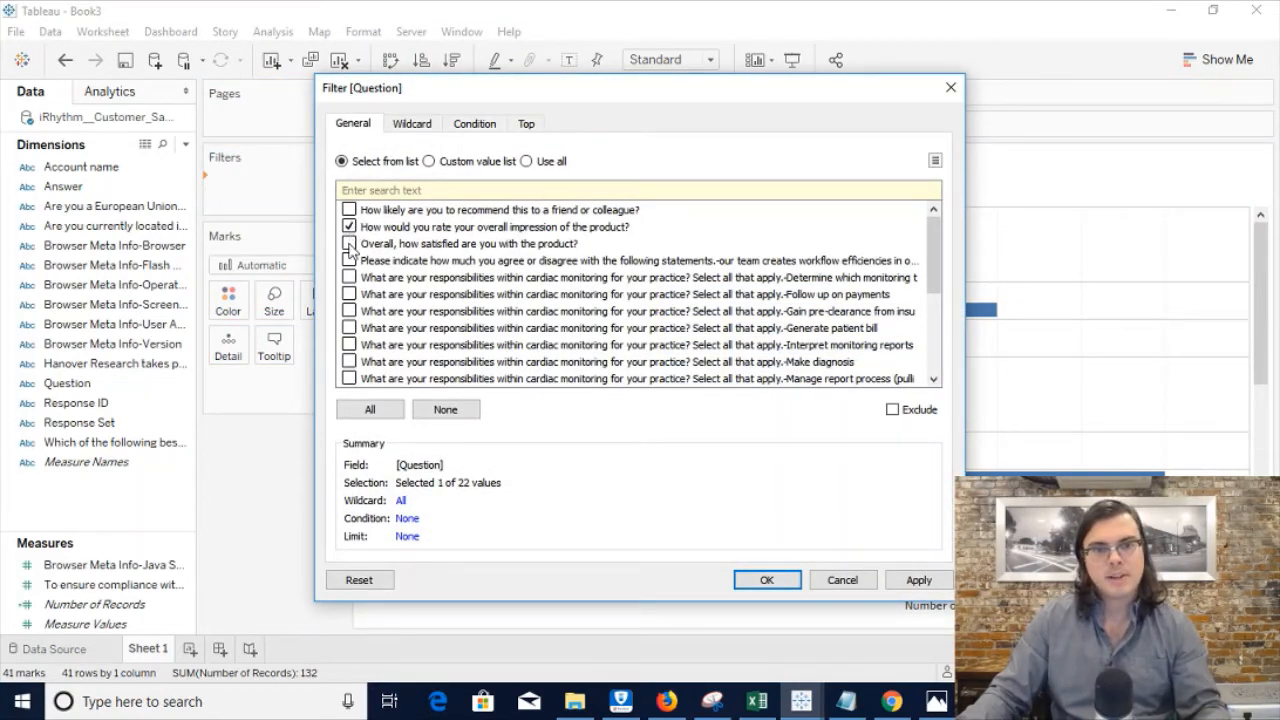
{"action": "left_click", "coordinate": [927, 585]}
{"action": "left_click", "coordinate": [762, 580]}
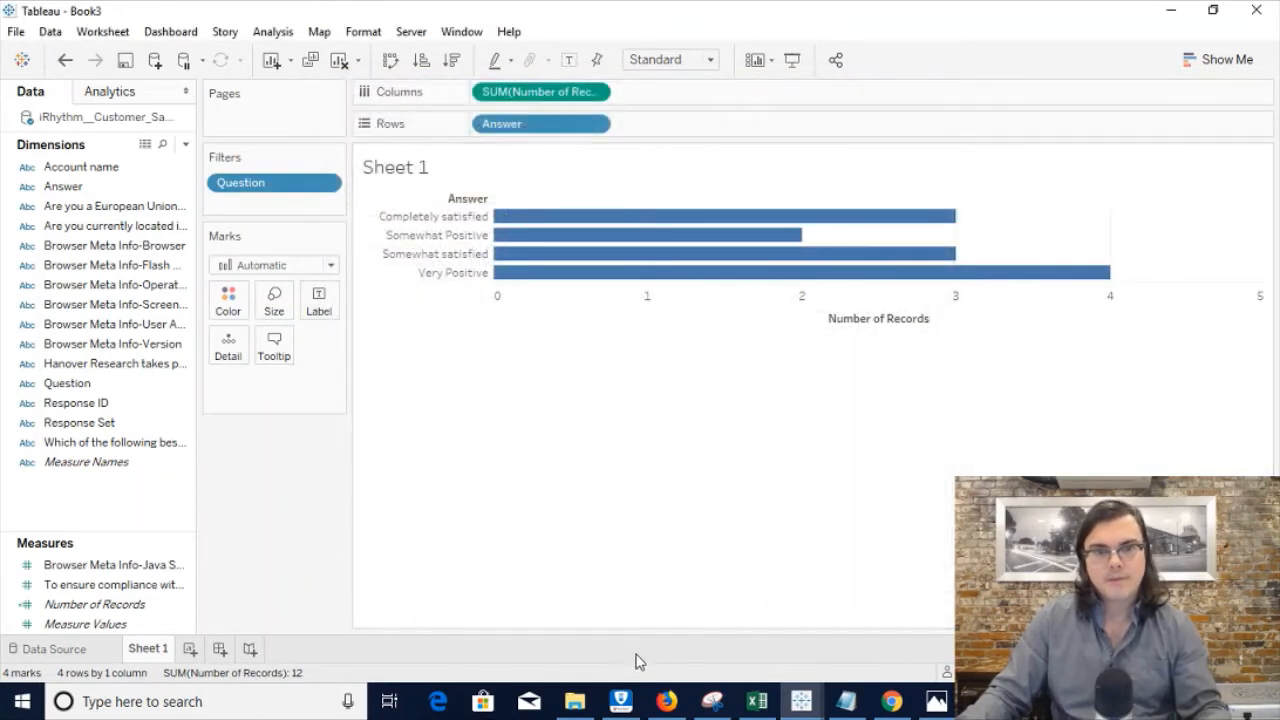
Add Question back to the rows and place it ahead of Answer so the bars are grouped by question
{"action": "mouse_move", "coordinate": [610, 218]}
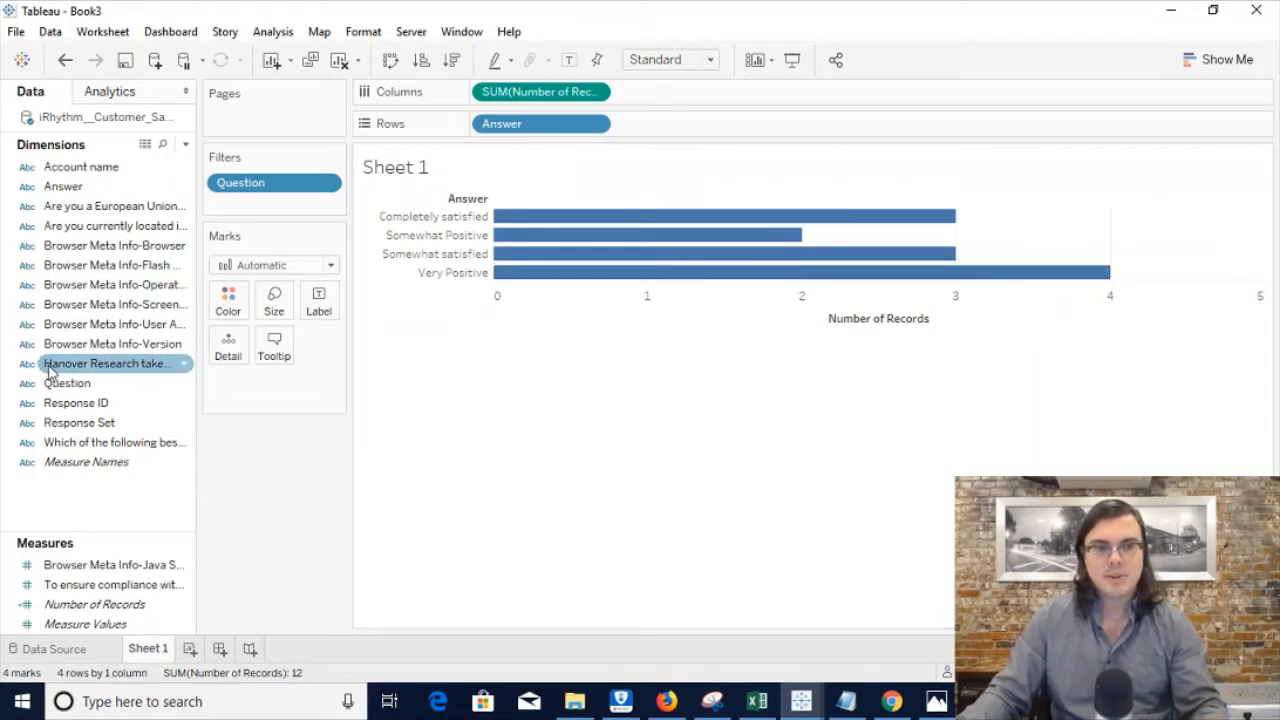
{"action": "left_click_drag", "start_coordinate": [57, 387], "coordinate": [488, 252]}
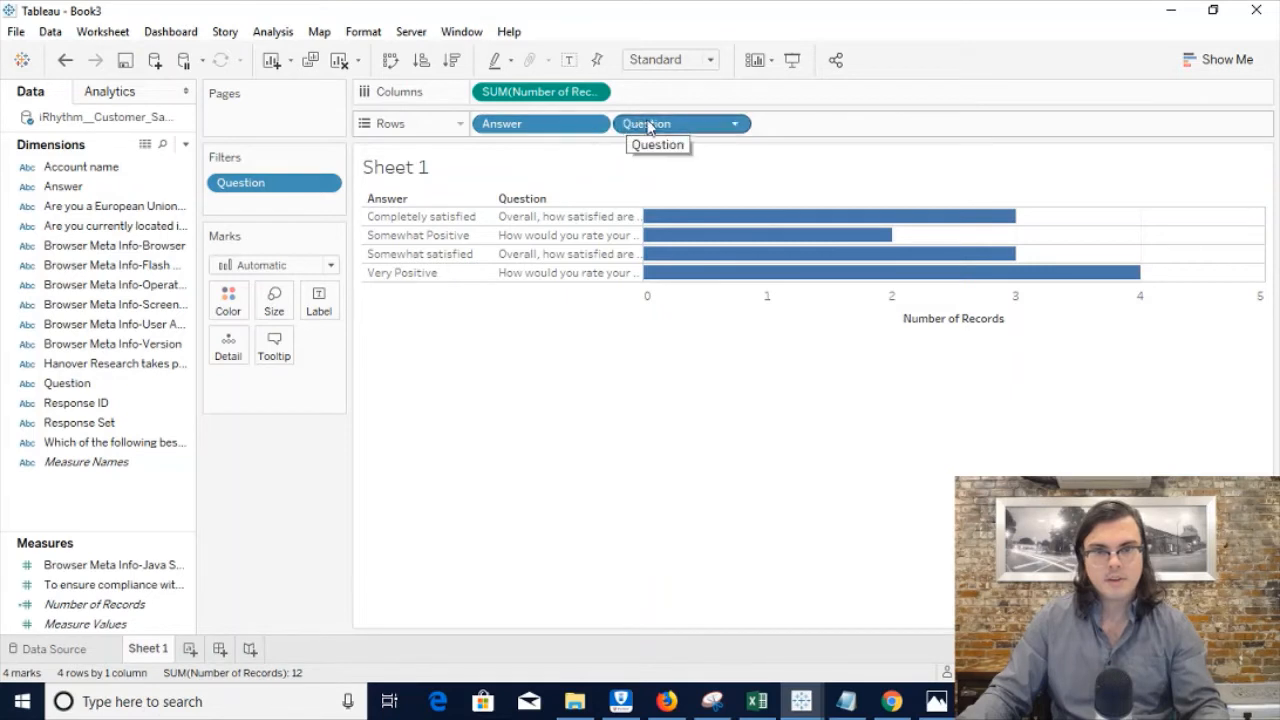
{"action": "left_click_drag", "start_coordinate": [651, 124], "coordinate": [503, 133]}
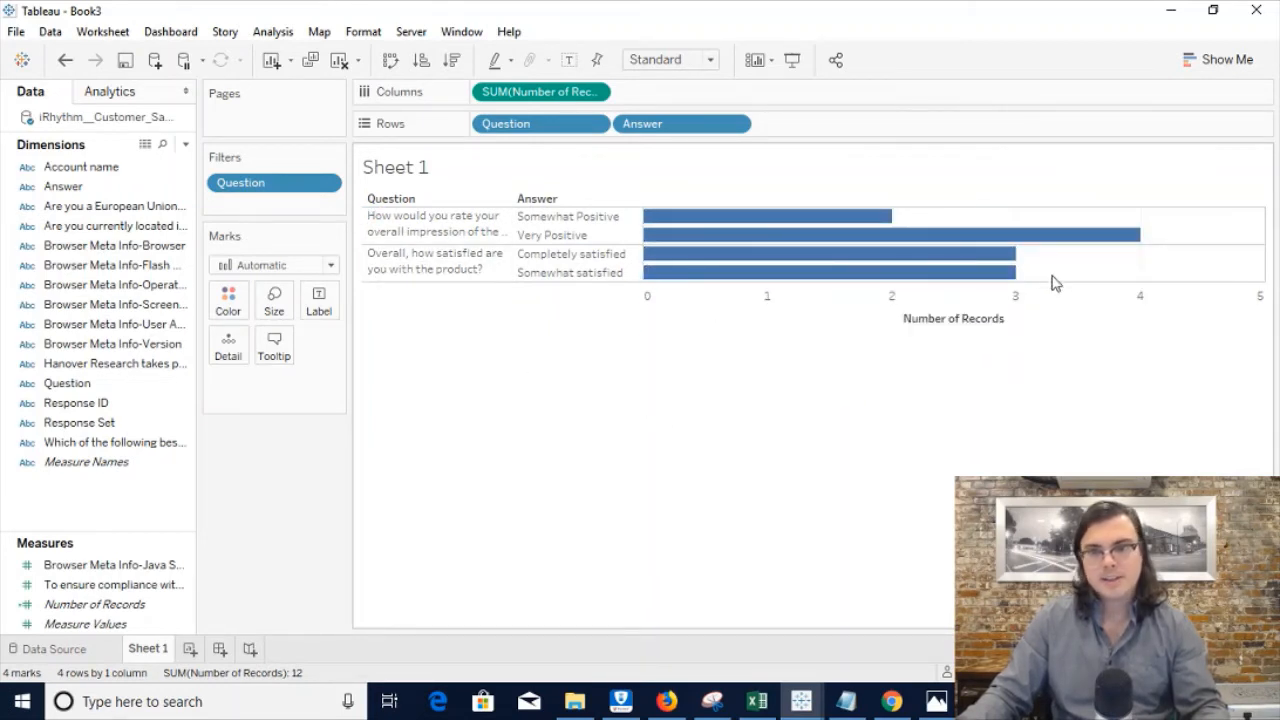
Move Answer from the rows to the color mark to stack each question's bar by answer
{"action": "mouse_move", "coordinate": [981, 273]}
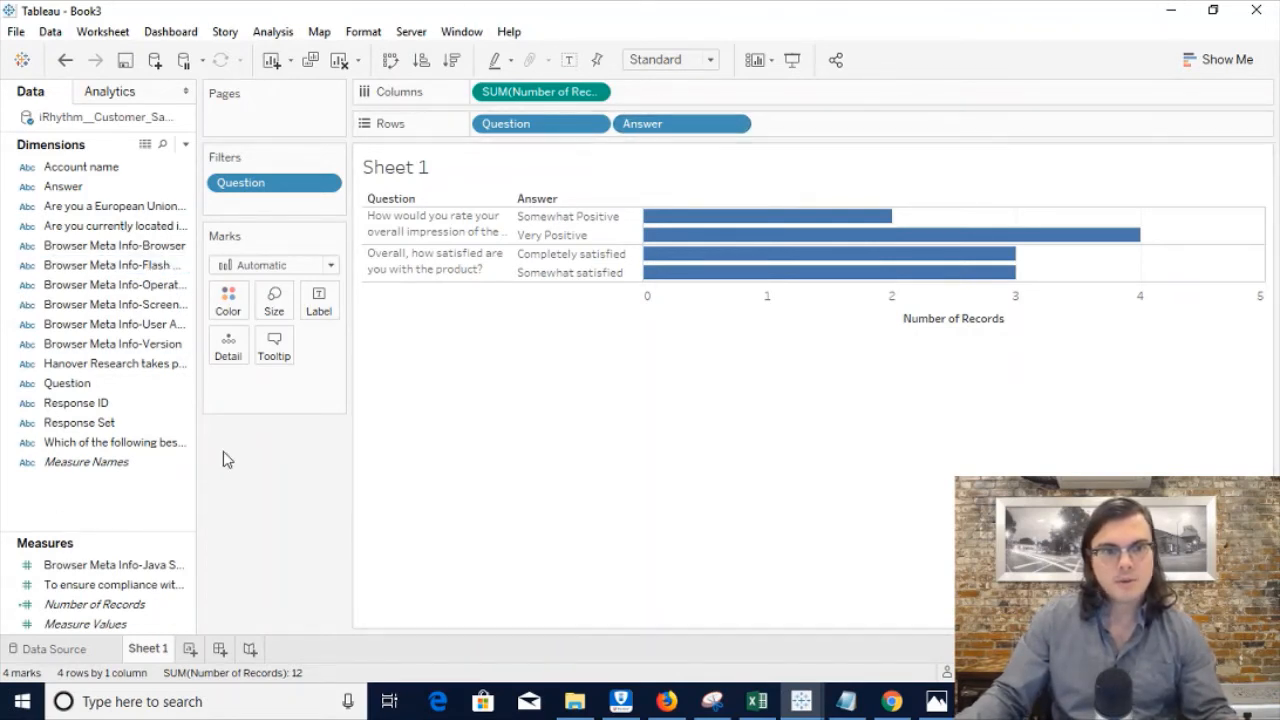
{"action": "left_click_drag", "start_coordinate": [686, 126], "coordinate": [229, 302]}
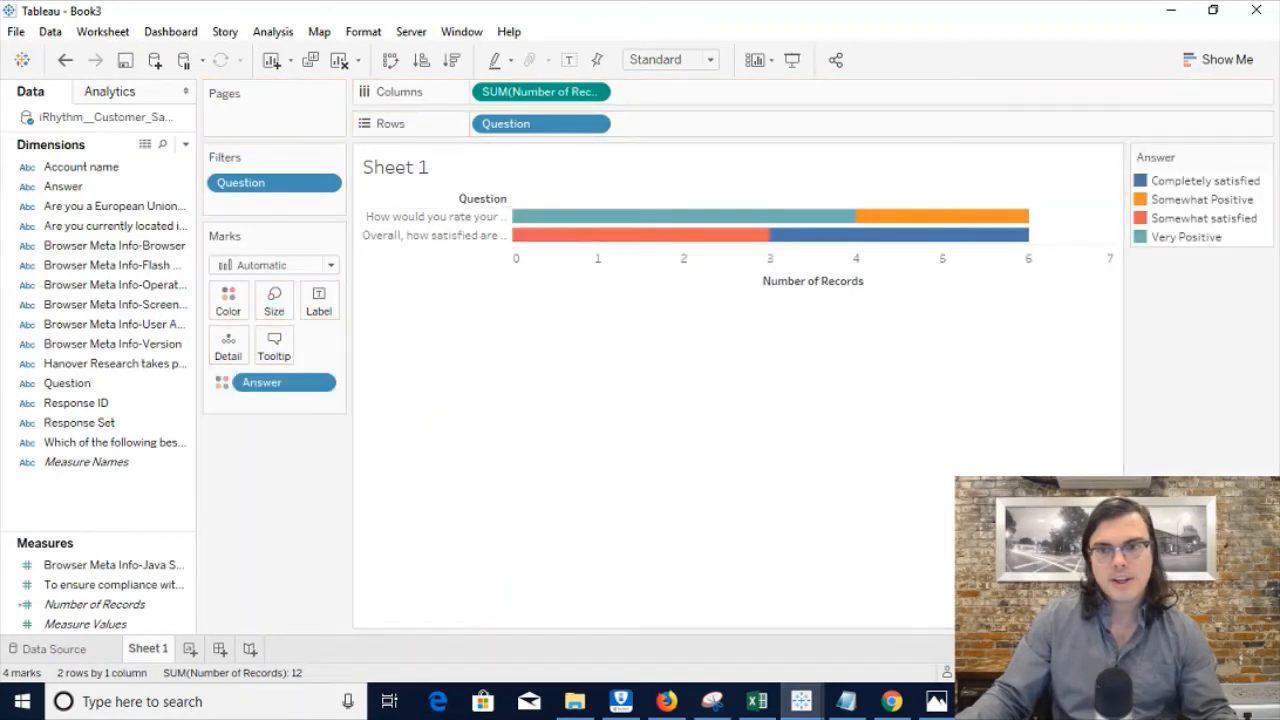
Split the stacked bars into columns by the job role question, placed ahead of Number of Records, and inspect the Physician and Technician segments
{"action": "mouse_move", "coordinate": [522, 227]}
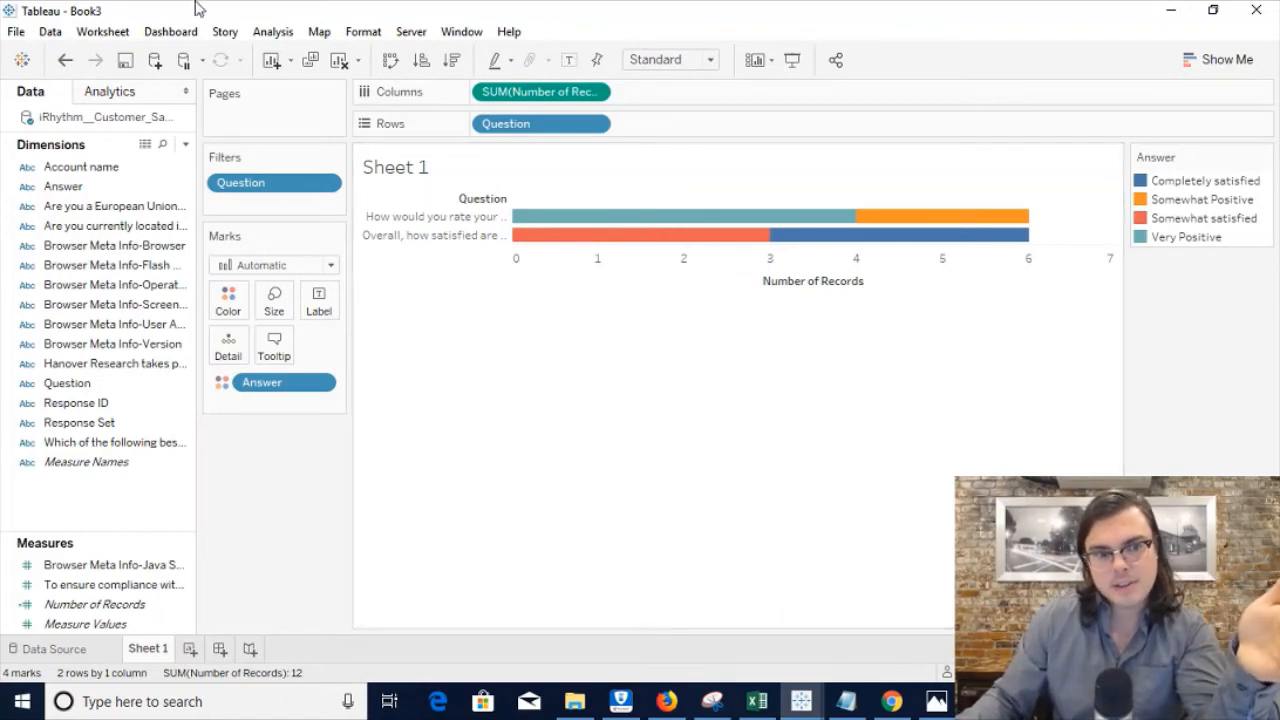
{"action": "left_click", "coordinate": [80, 446]}
{"action": "left_click_drag", "start_coordinate": [80, 446], "coordinate": [476, 96]}
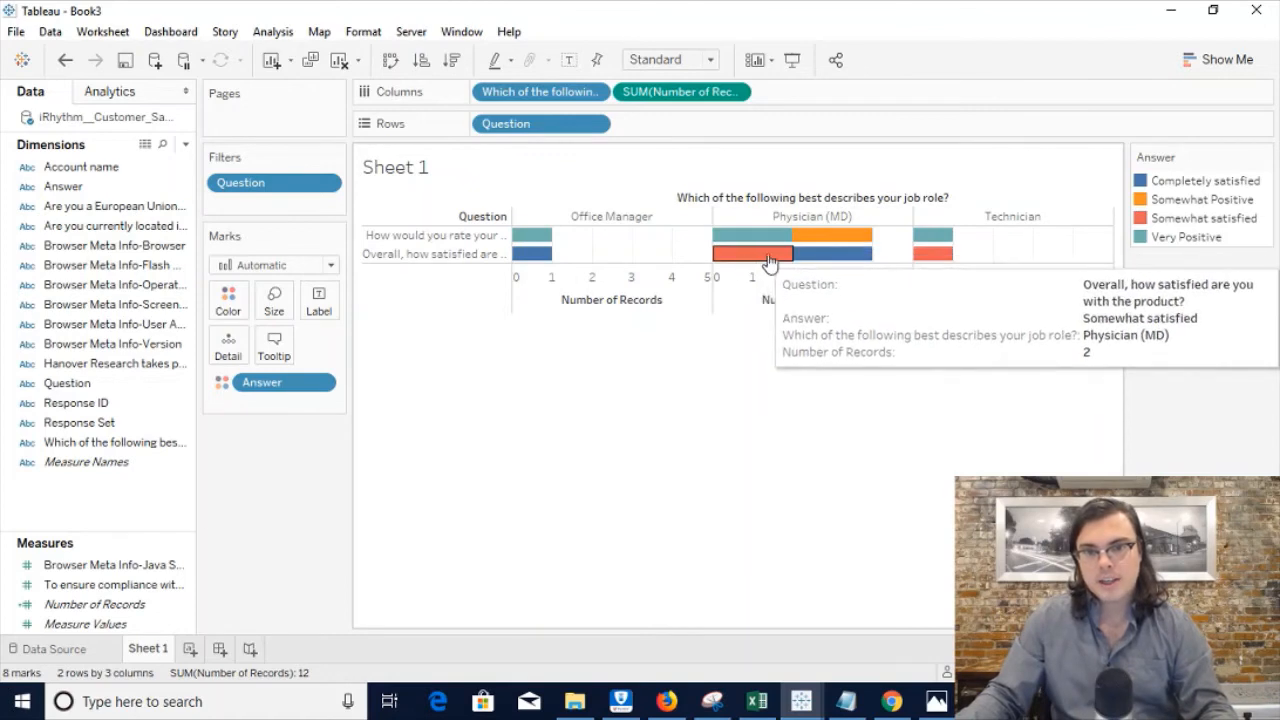
{"action": "mouse_move", "coordinate": [820, 255]}
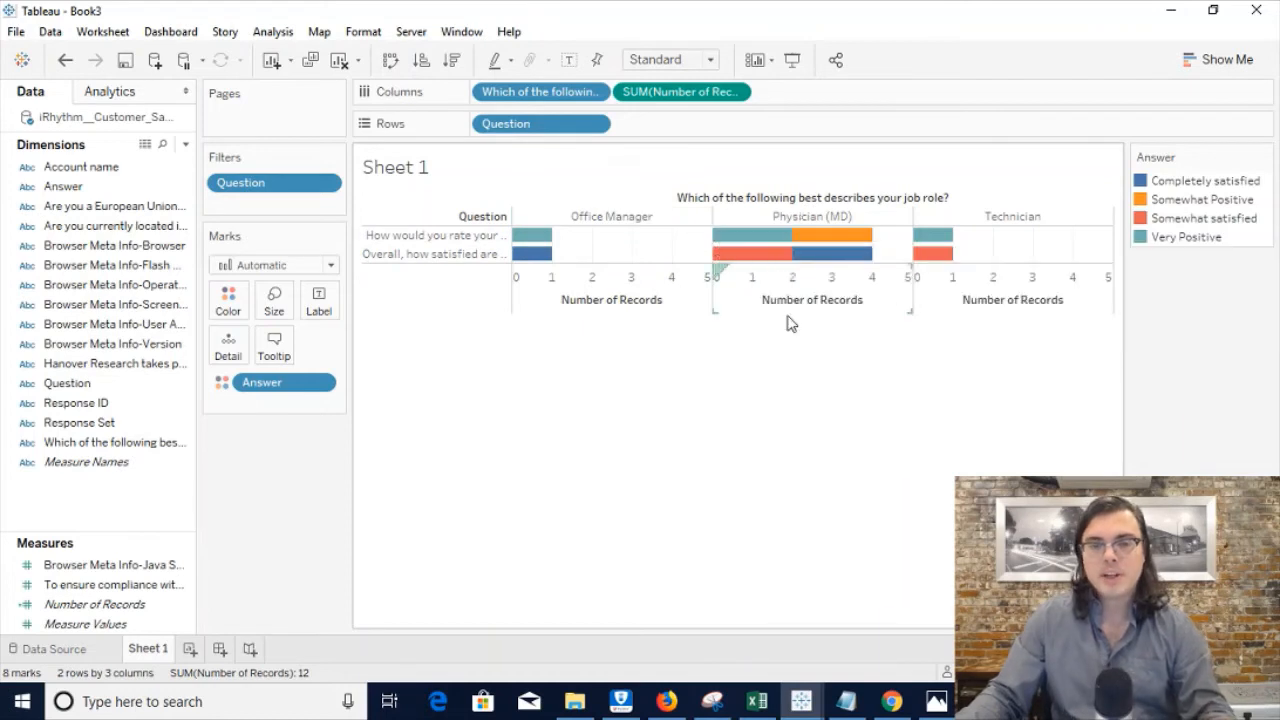
{"action": "mouse_move", "coordinate": [780, 262]}
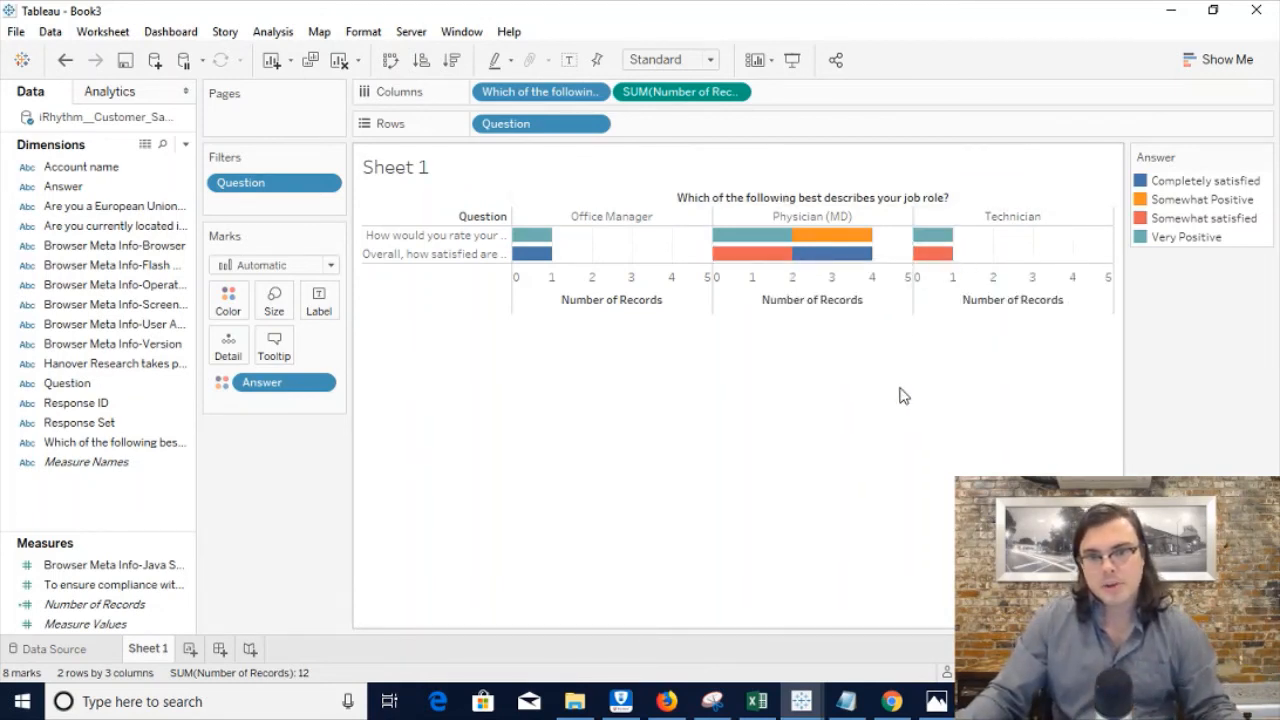
{"action": "mouse_move", "coordinate": [953, 262]}
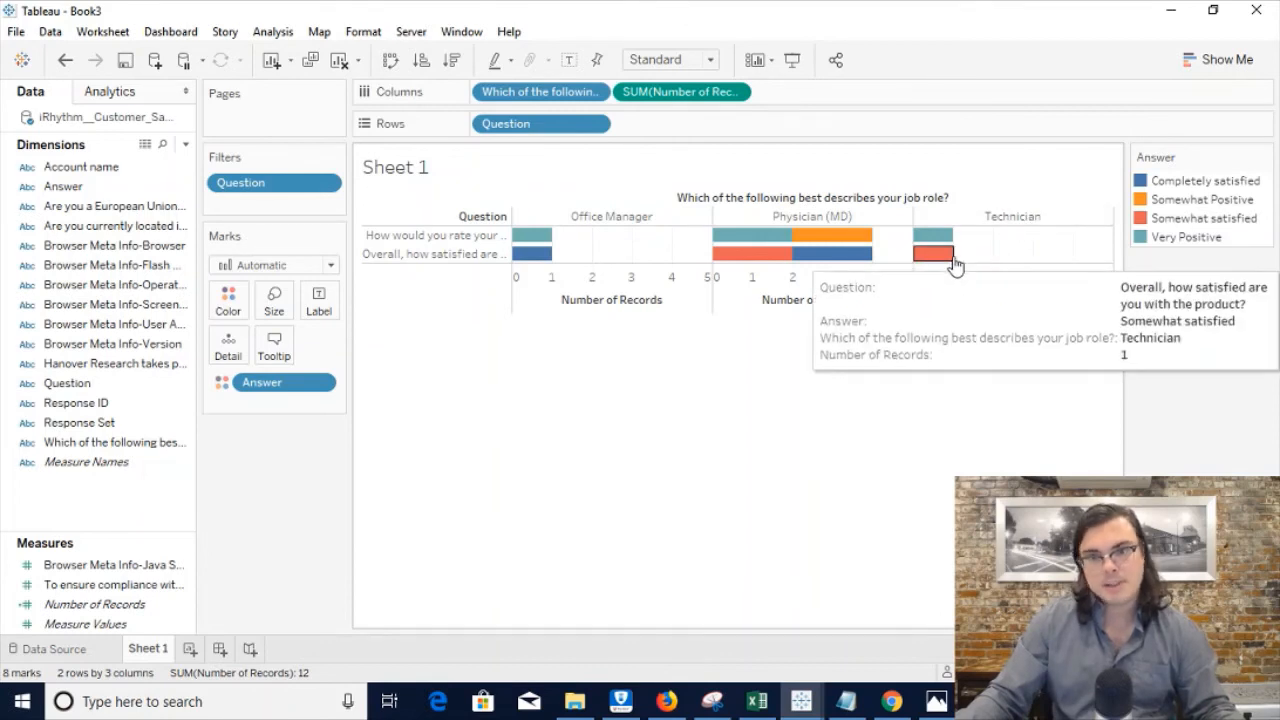
{"action": "mouse_move", "coordinate": [926, 244]}
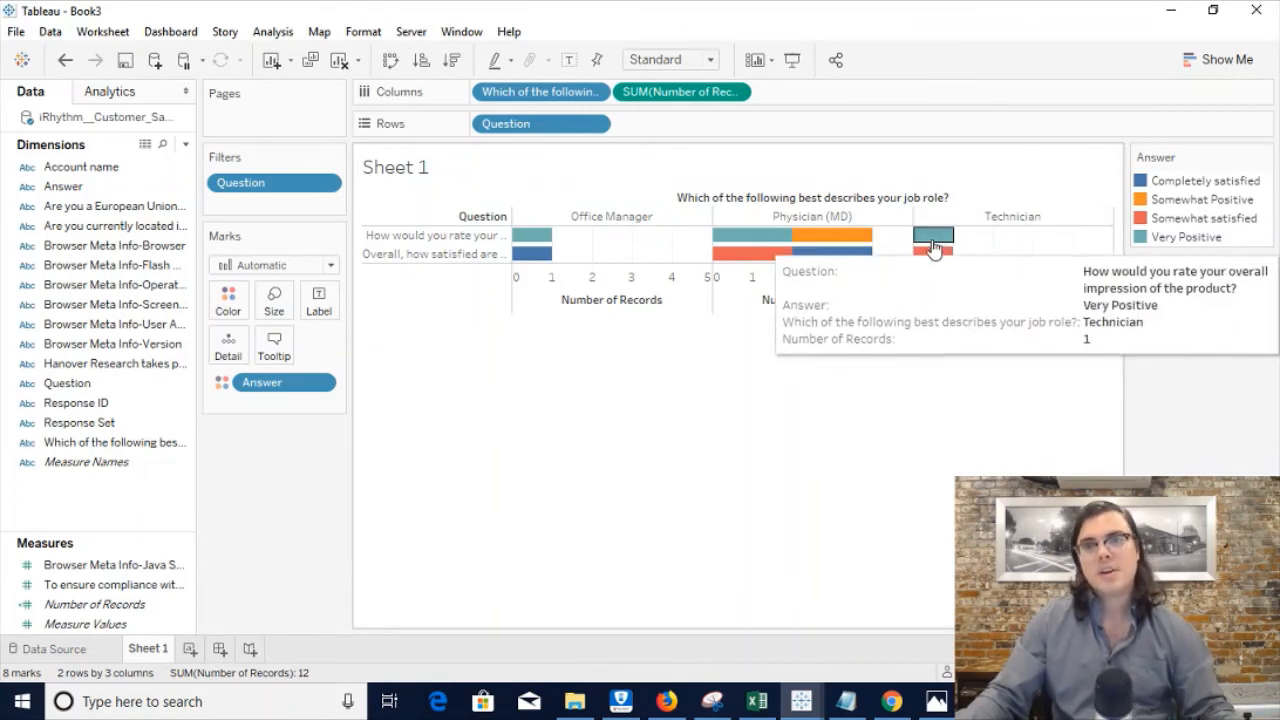